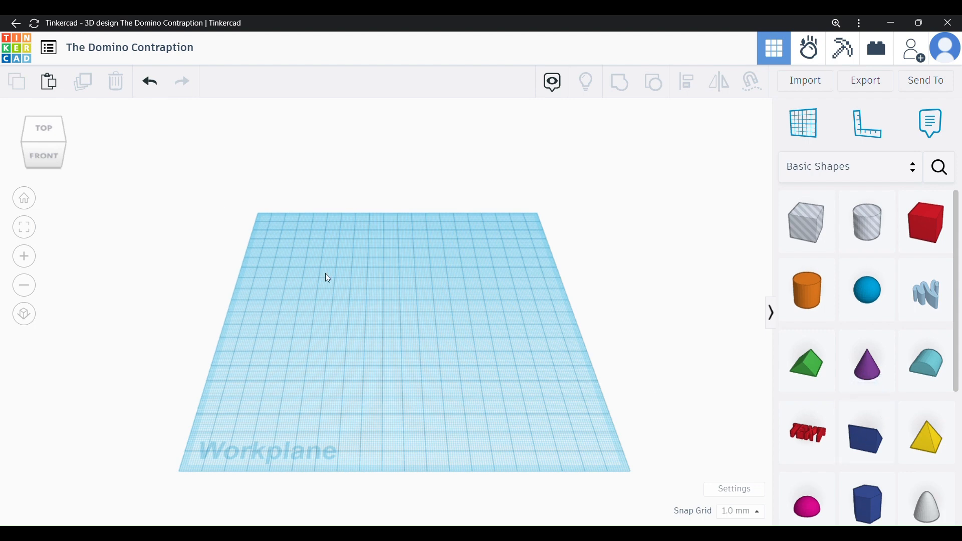
right_click_drag(372, 452, 405, 435)
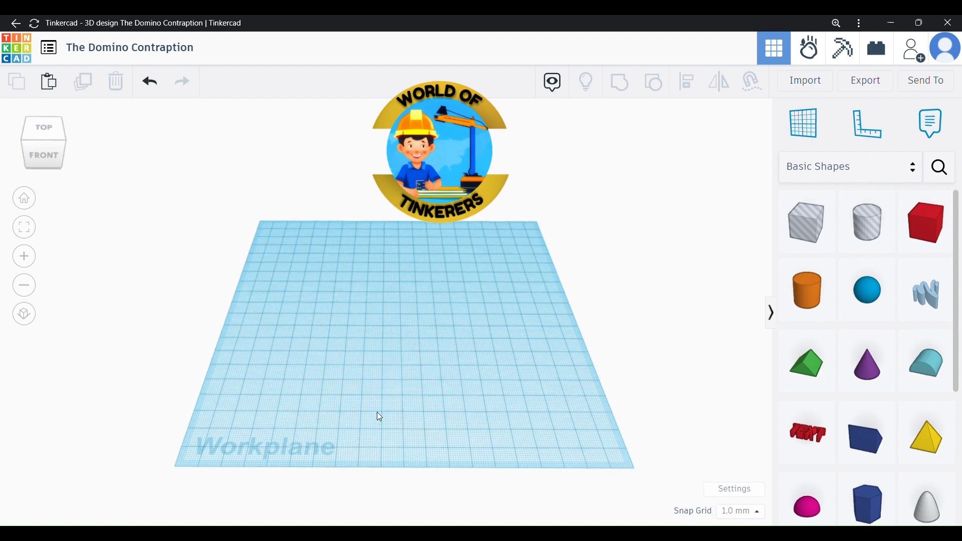
left_click_drag(168, 288, 237, 297)
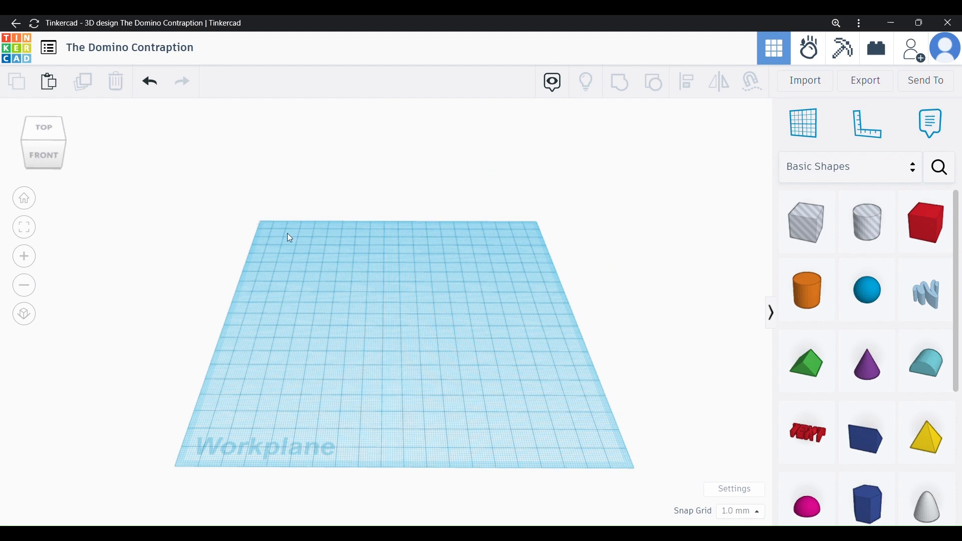
mouse_move(314, 239)
middle_mouse_down()
mouse_move(320, 273)
mouse_move(301, 348)
mouse_move(302, 236)
middle_mouse_up()
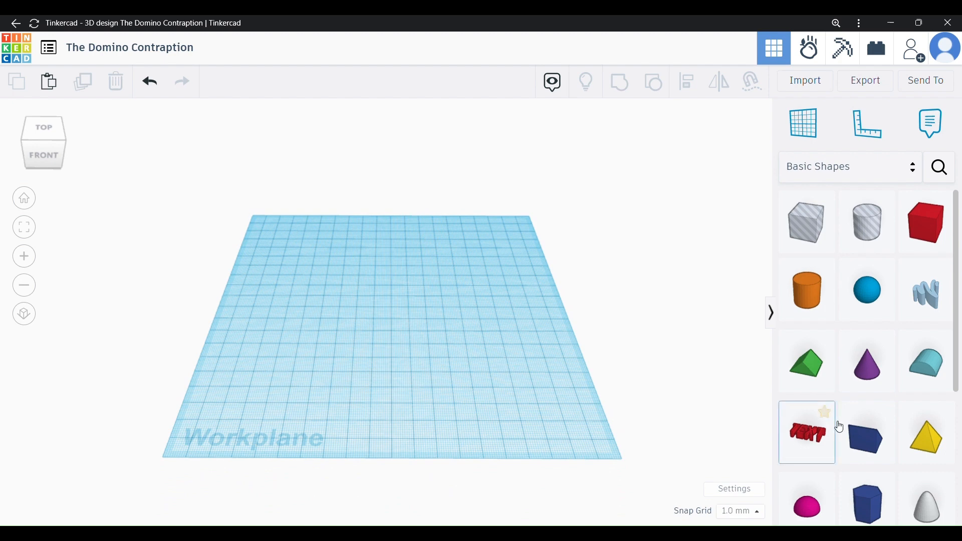
- Place a red box on the workplane and size it as a domino 15 mm wide, 2 mm deep and 20 mm high
left_click_drag(926, 222, 384, 311)
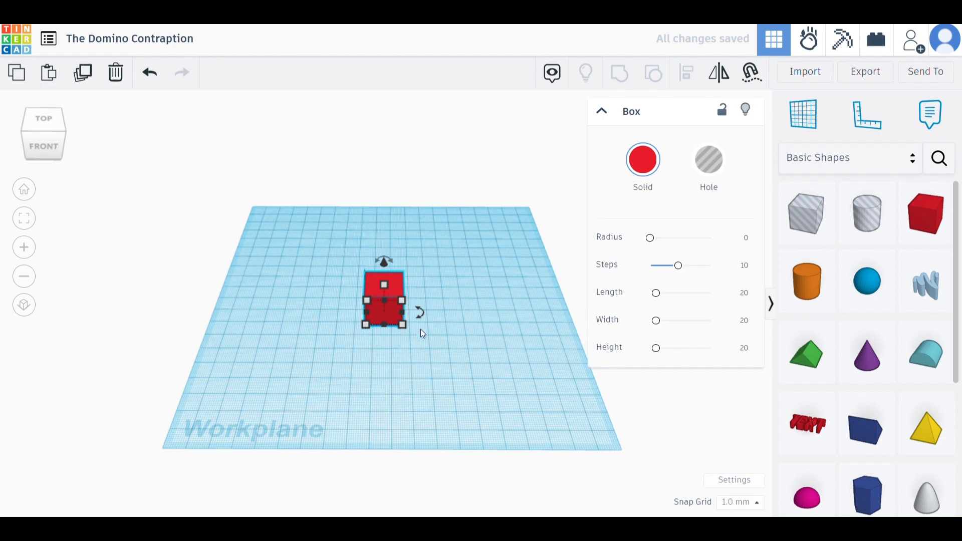
left_click(474, 315)
type("2")
key("Return")
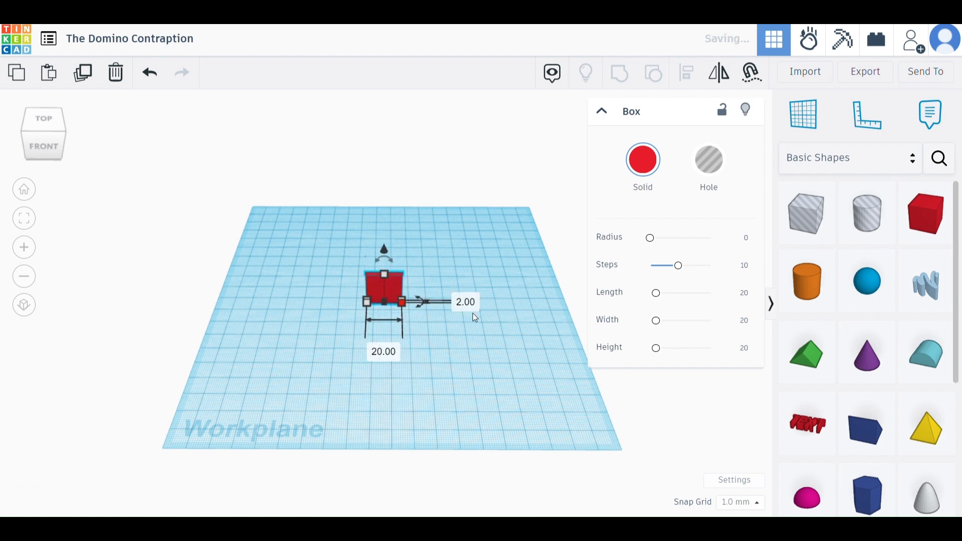
left_click(392, 356)
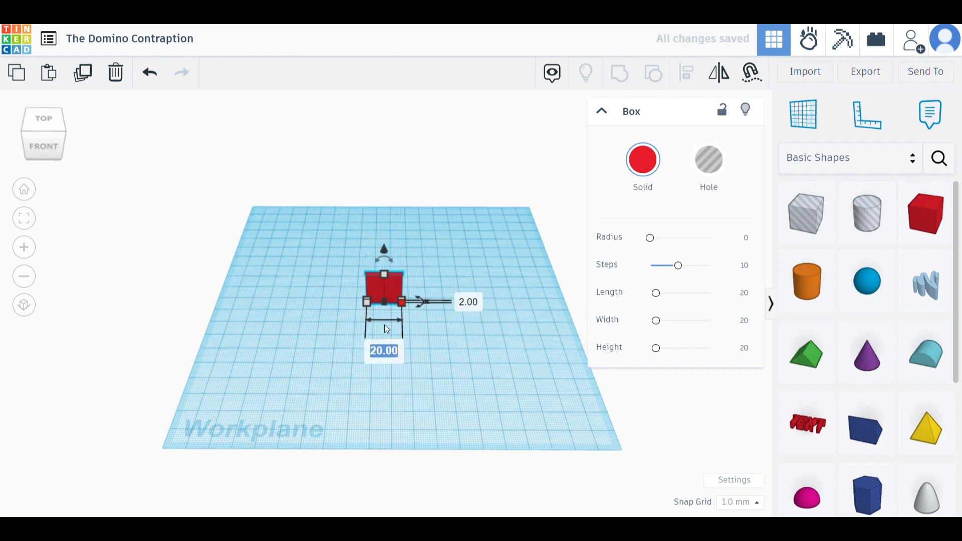
type("15")
key("Return")
left_click(455, 289)
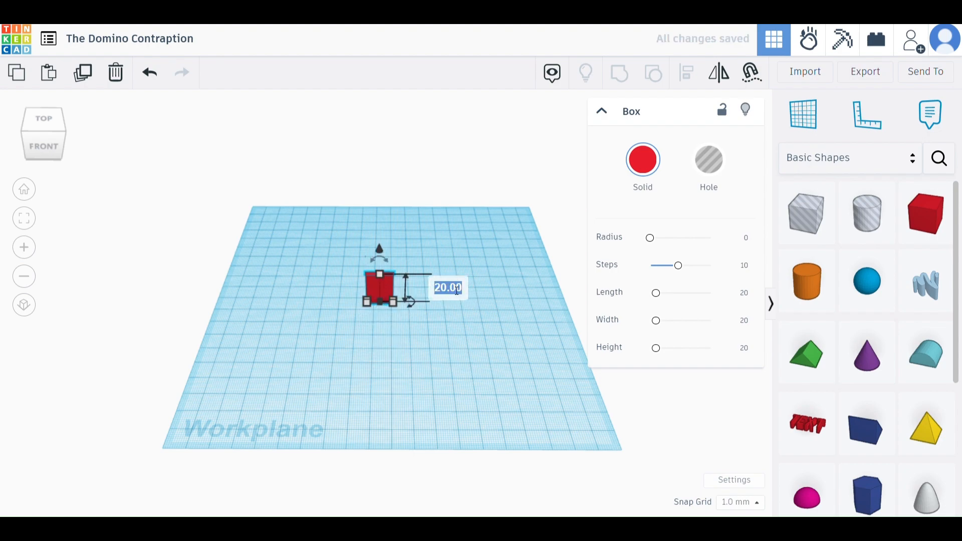
type("20")
key("Return")
left_click(313, 293)
- Move the domino near the workplane's front-right corner
scroll(457, 288, "up", 5)
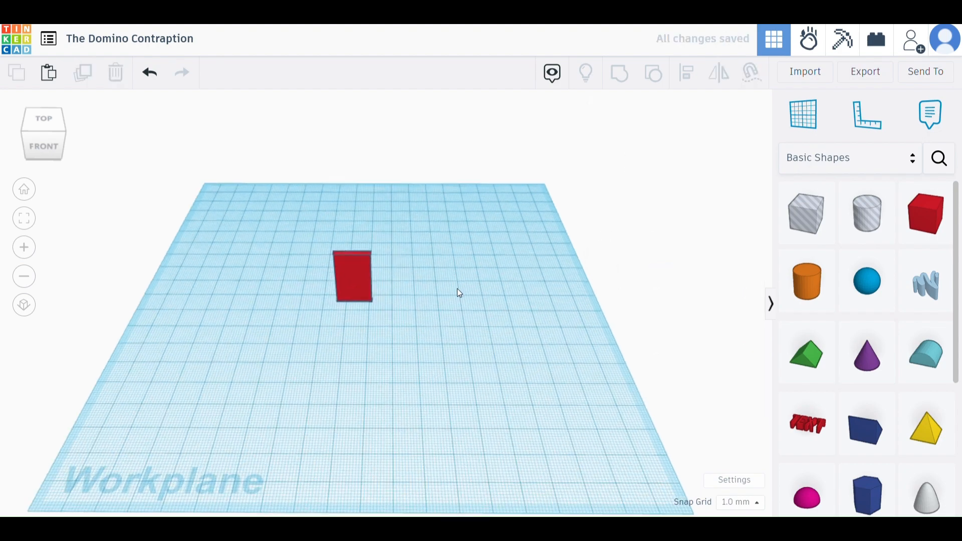
right_click_drag(399, 289, 418, 317)
left_click_drag(418, 317, 567, 139)
left_click(253, 254)
right_click_drag(252, 254, 395, 341)
middle_click_drag(395, 341, 369, 315)
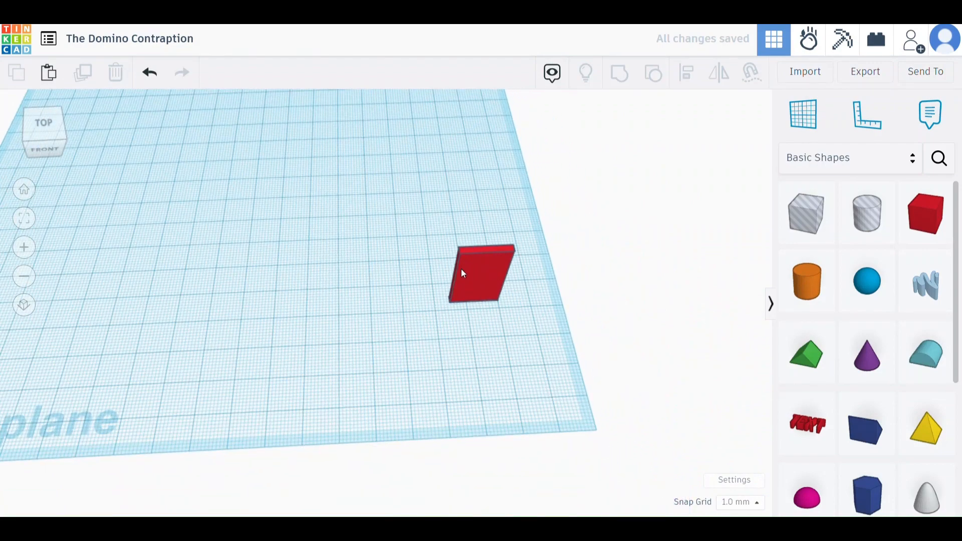
left_click_drag(463, 274, 448, 290)
left_click(301, 311)
left_click(395, 359)
- Place a wedge at the corner in front of the domino and centre-align the two shapes across their width
right_click_drag(396, 358, 747, 400)
left_click_drag(847, 426, 554, 257)
left_click(485, 325)
right_click_drag(485, 324, 393, 173)
left_click_drag(322, 102, 421, 213)
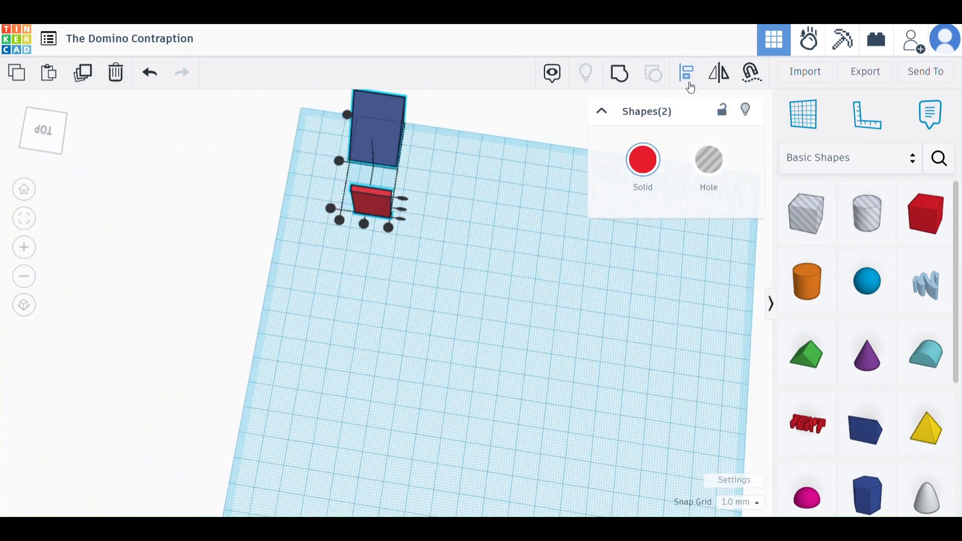
left_click(363, 226)
left_click(449, 195)
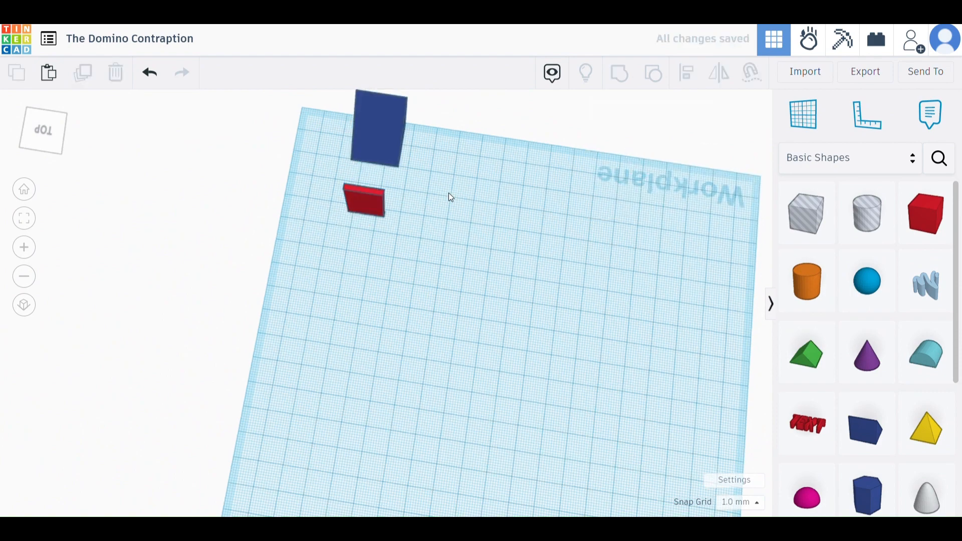
- Duplicate the domino and place the copy behind the first one, on the side away from the wedge
right_click_drag(452, 198, 103, 204)
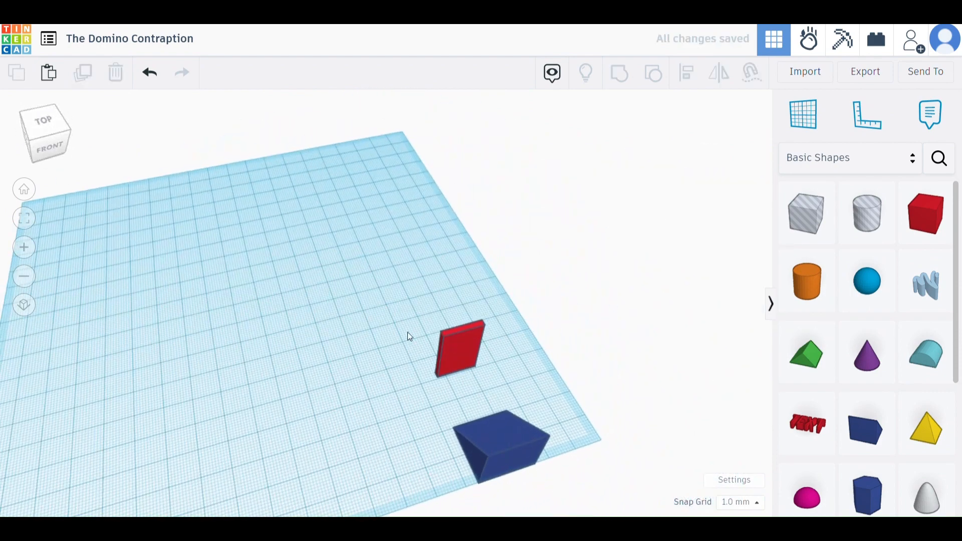
left_click(454, 345)
right_click_drag(188, 309, 446, 302)
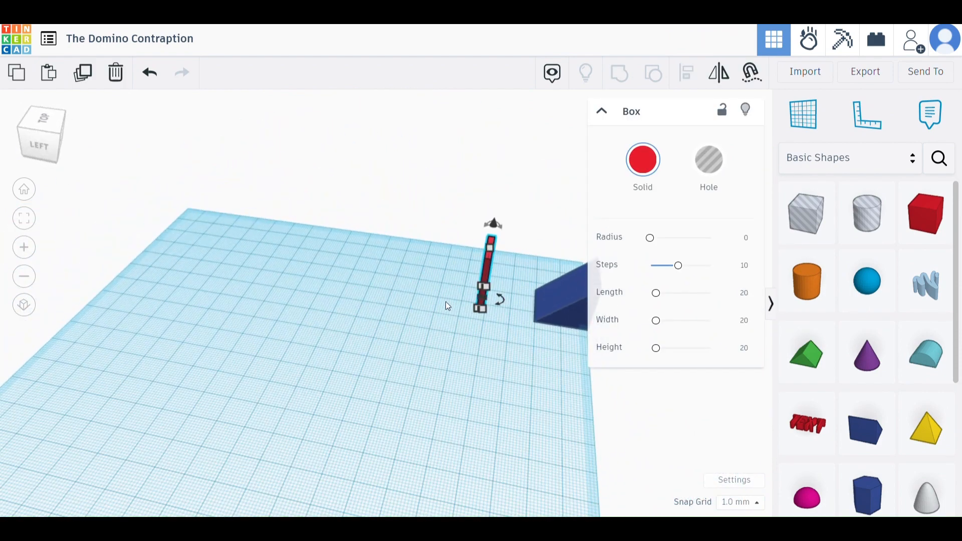
left_click(419, 280)
key("ctrl+v")
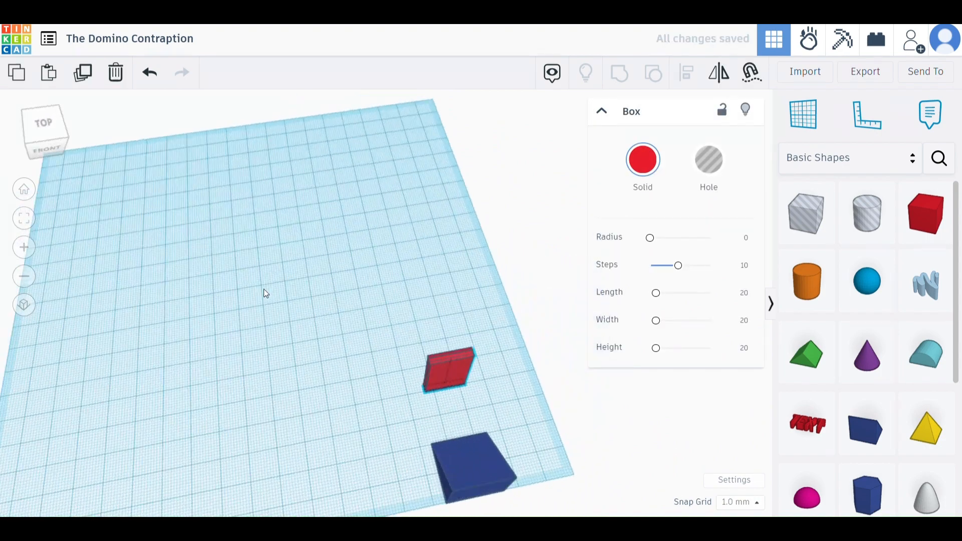
right_click_drag(263, 290, 334, 376)
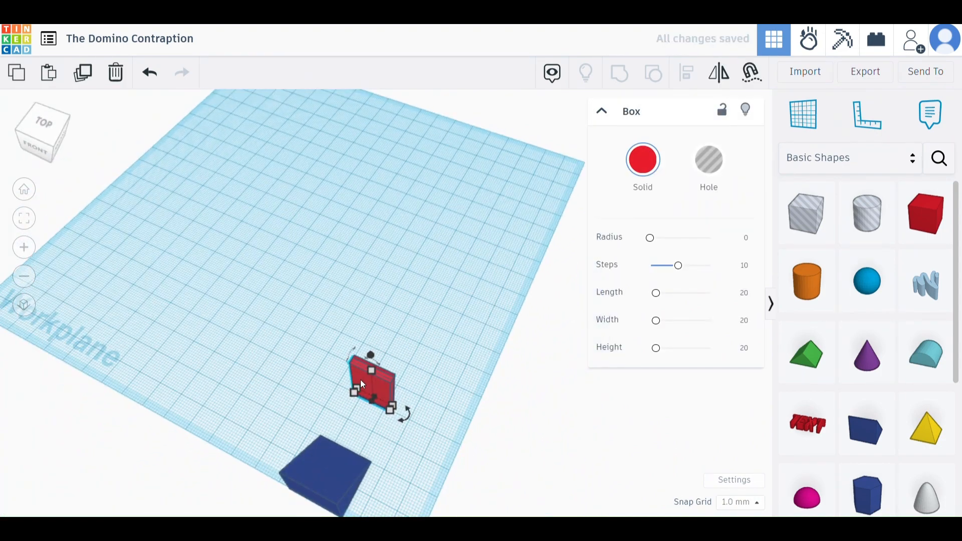
left_click_drag(362, 384, 384, 339)
left_click(485, 350)
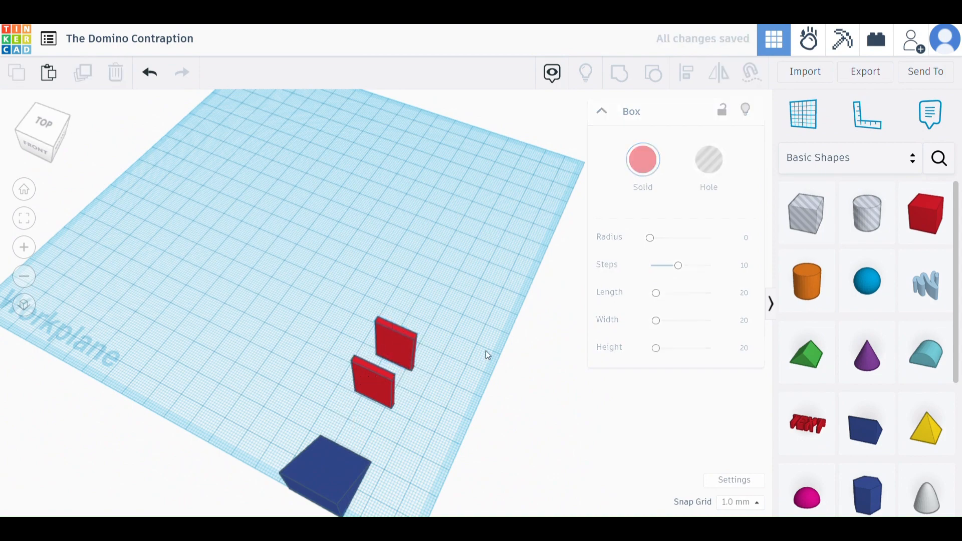
- Widen the gap between the dominoes by moving the second 2 mm away and the first 1 mm toward the wedge
right_click_drag(486, 350, 344, 296)
left_click(352, 296)
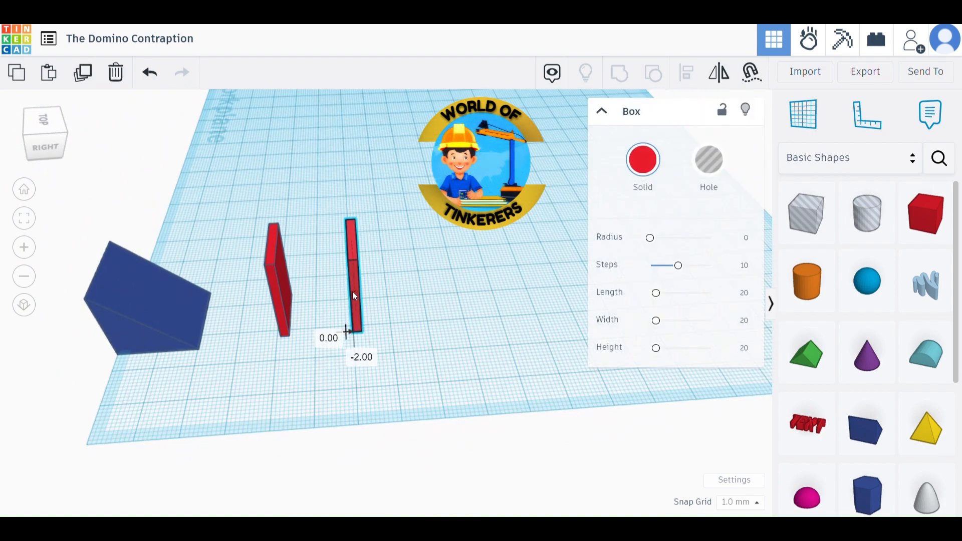
left_click(278, 387)
scroll(279, 388, "up", 2)
scroll(280, 390, "up", 2)
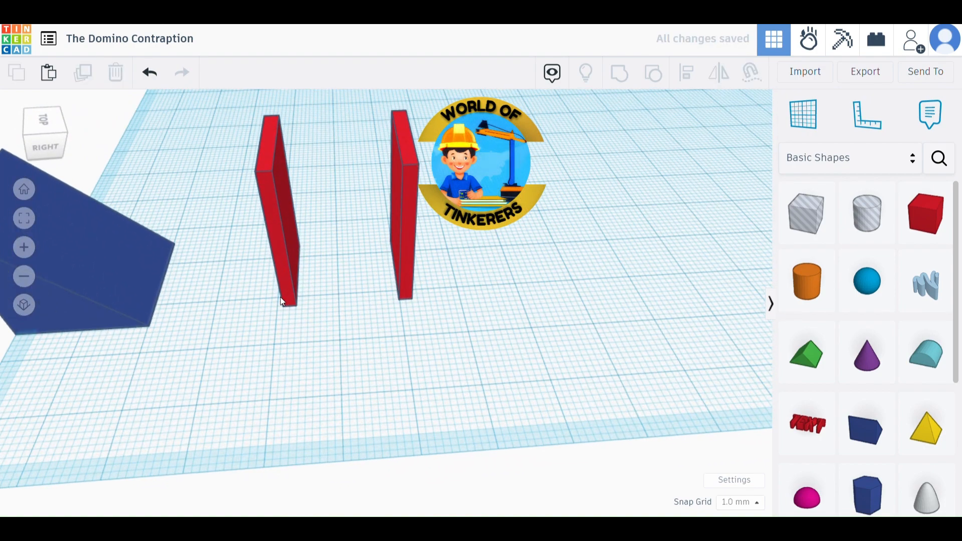
left_click(281, 294)
left_click_drag(280, 293, 272, 288)
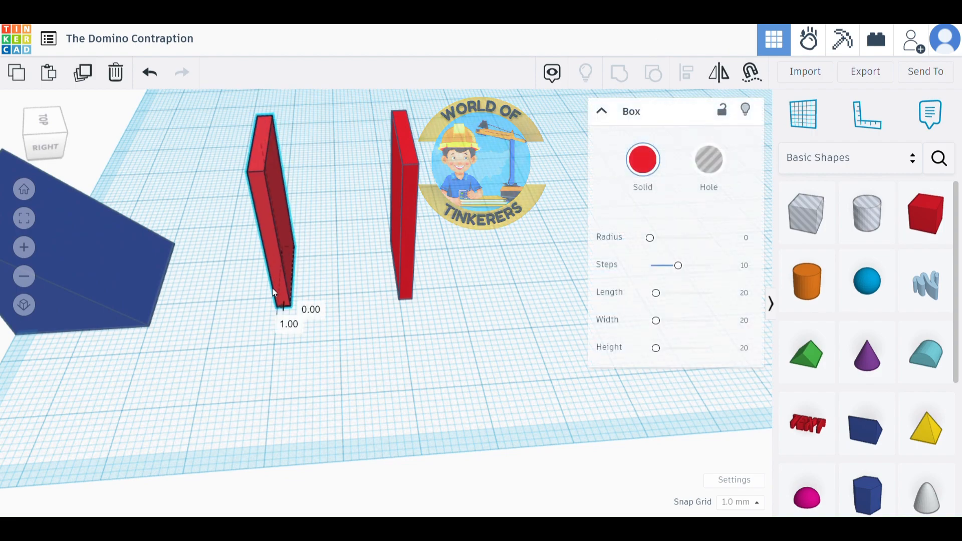
left_click(221, 282)
- Duplicate both dominoes and move the copied pair 41 mm along the row, away from the wedge
mouse_move(221, 282)
right_mouse_down()
mouse_move(270, 302)
mouse_move(461, 321)
mouse_move(466, 333)
mouse_move(357, 305)
mouse_move(215, 296)
mouse_move(228, 301)
mouse_move(208, 284)
right_mouse_up()
left_click_drag(253, 215, 368, 308)
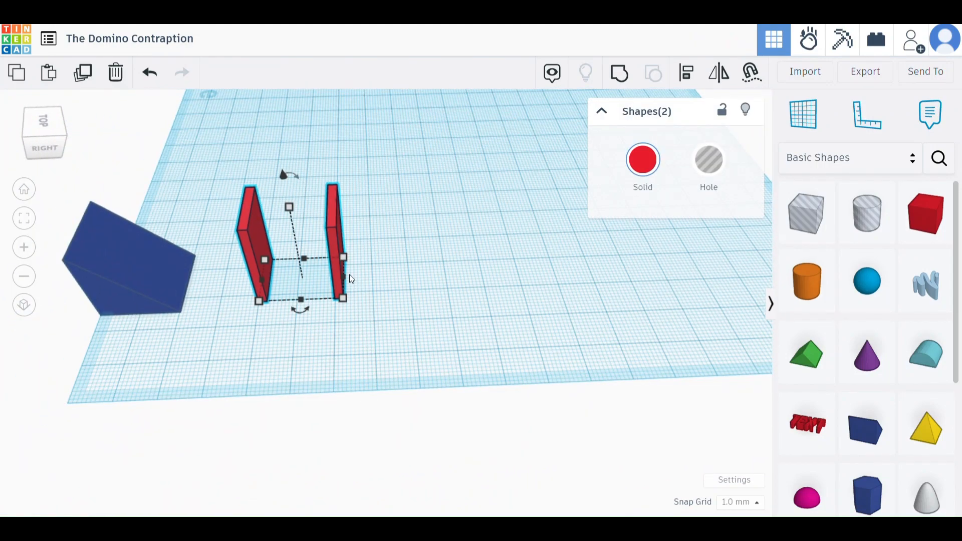
key("ctrl+d")
left_click_drag(332, 251, 502, 247)
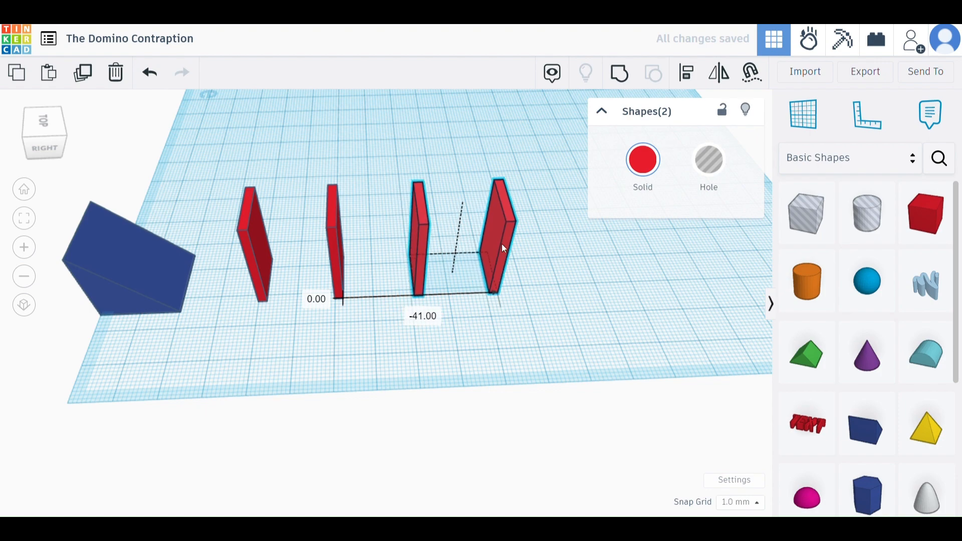
left_click(333, 324)
- Duplicate three of the dominoes and move the copies 60 mm along to extend the row to seven
scroll(436, 323, "up", 3)
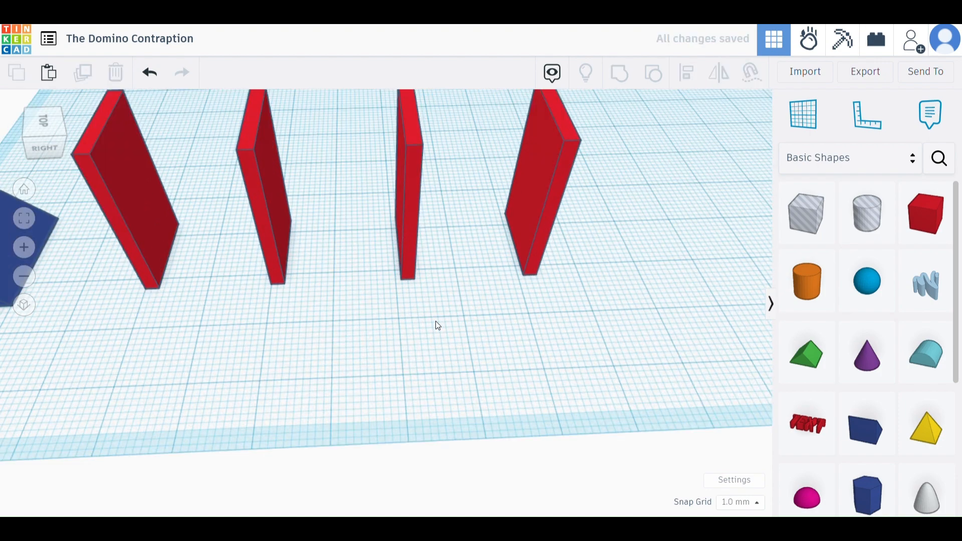
scroll(418, 319, "down", 3)
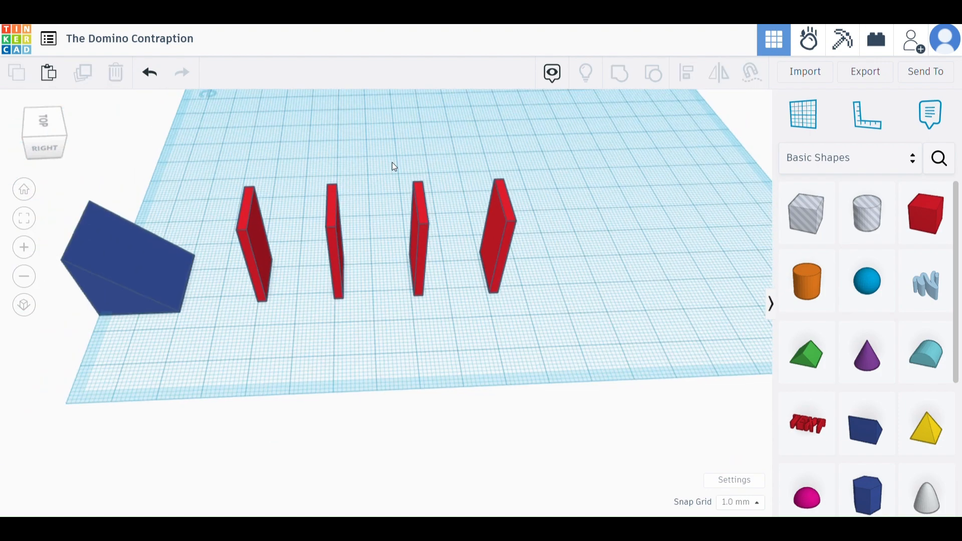
left_click_drag(219, 164, 392, 296)
scroll(411, 318, "down", 2)
key("ctrl+z")
left_click_drag(339, 219, 617, 271)
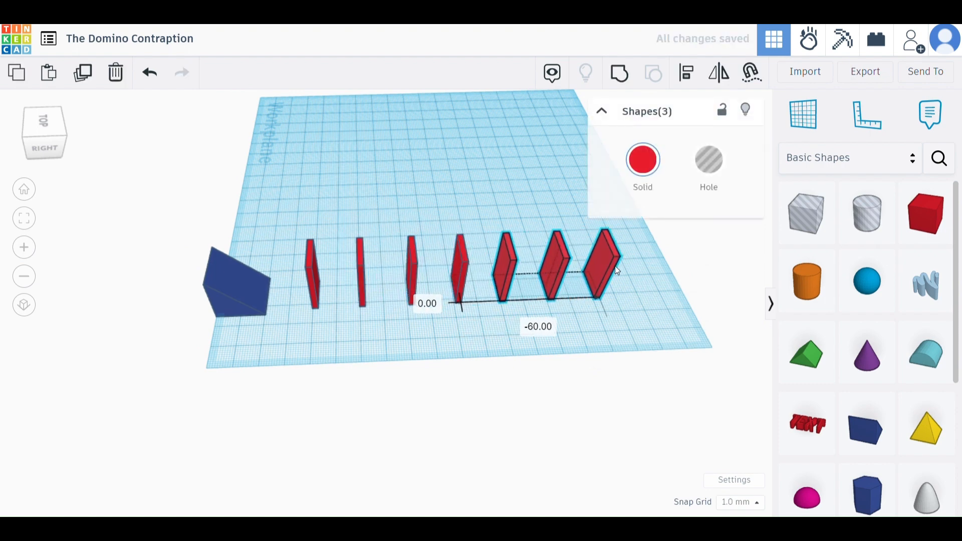
left_click(570, 332)
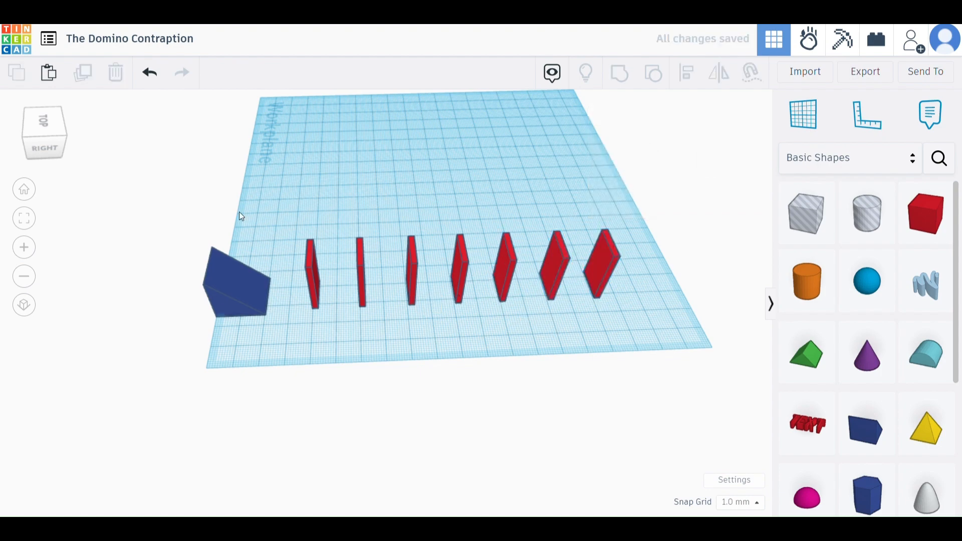
- Rotate the second-to-last domino 25° about its vertical axis
right_click_drag(239, 211, 394, 313)
left_click(454, 260)
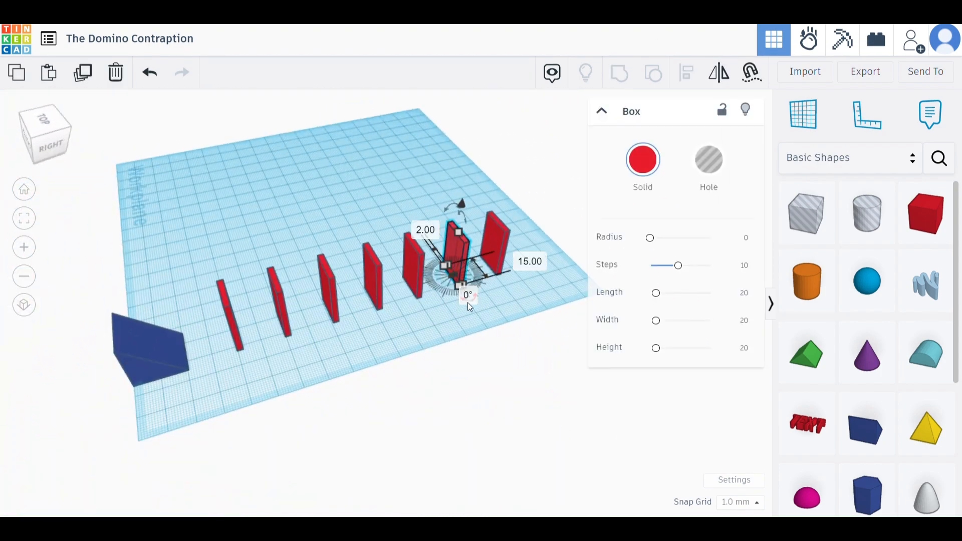
key("Return")
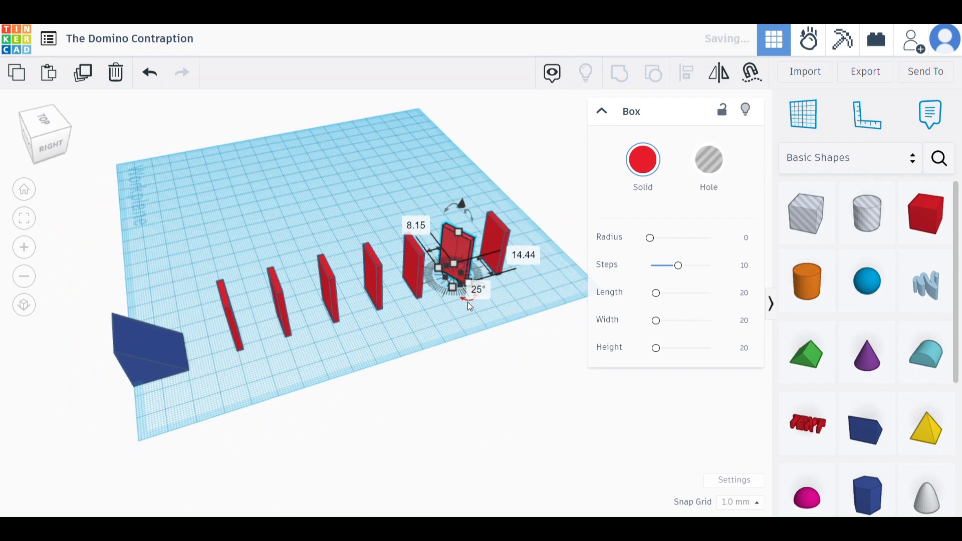
left_click(522, 284)
- Rotate the last domino in the row 50° about its vertical axis
middle_click_drag(521, 285, 500, 316)
scroll(438, 378, "up", 5)
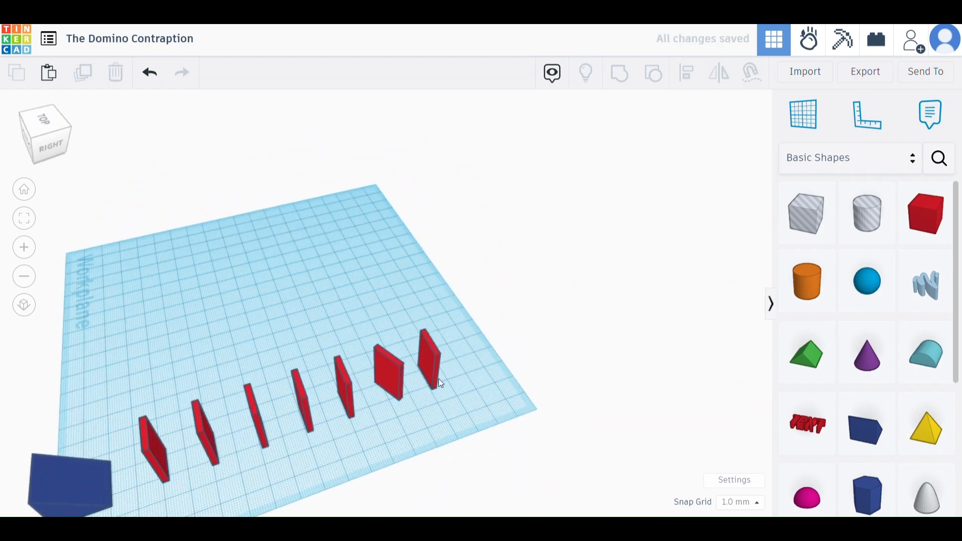
left_click(428, 363)
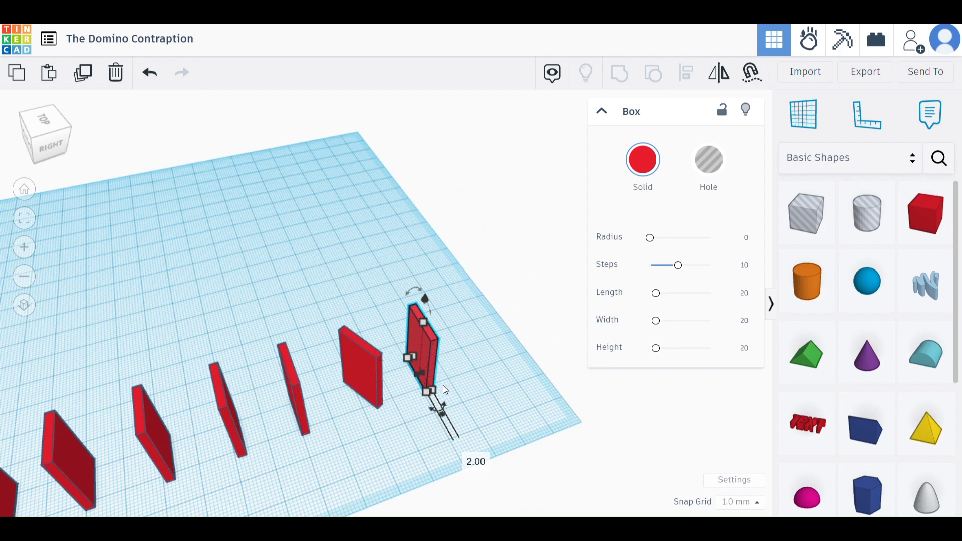
left_click(444, 411)
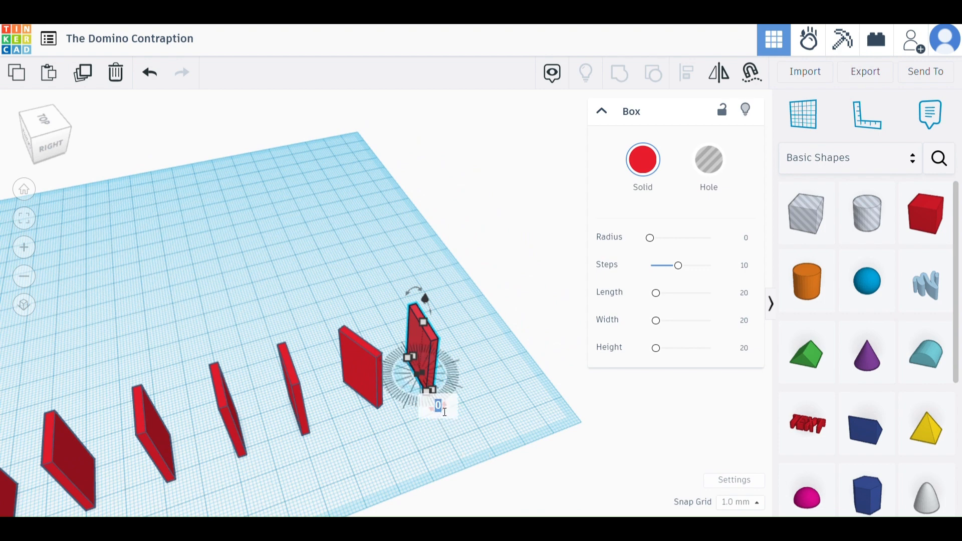
type("50")
key("Return")
left_click(323, 208)
- Duplicate the last rotated domino and place the copy beyond the end of the row
right_click_drag(323, 208, 275, 375)
left_click(275, 375)
right_click_drag(321, 440, 275, 327)
left_click_drag(276, 329, 330, 320, "alt")
- Rotate the new end domino about its vertical axis, finishing with a turn of -50°
right_click_drag(333, 371, 367, 304)
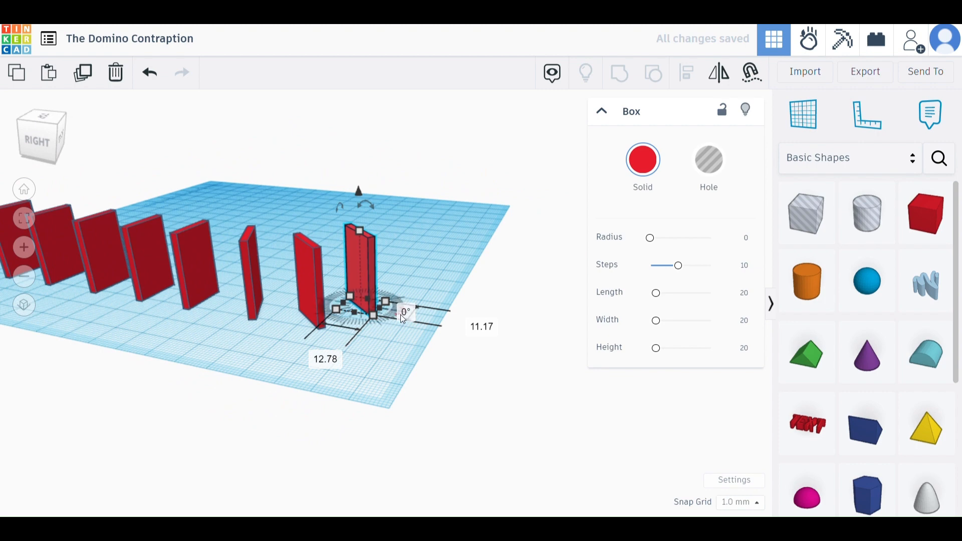
key("Return")
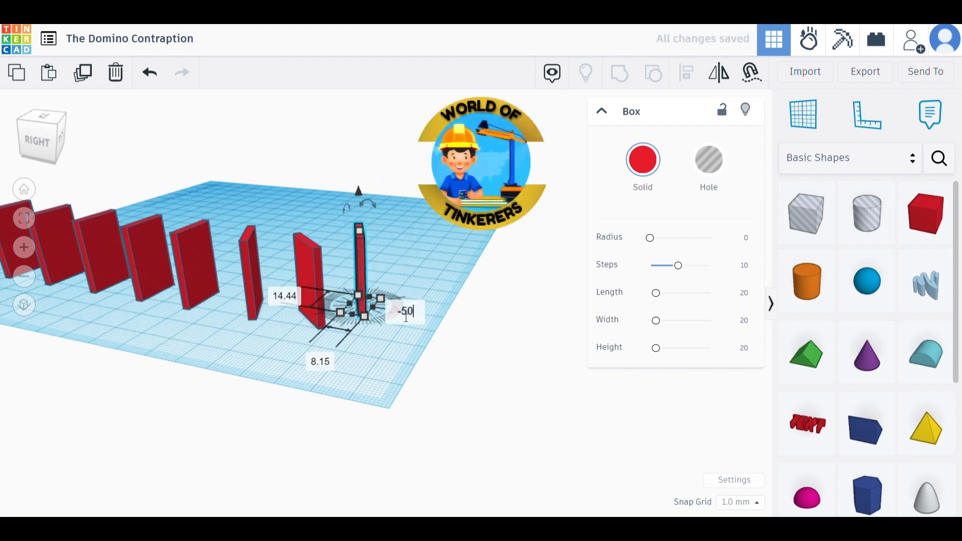
key("Return")
left_click(430, 243)
- Duplicate the end domino and place the copy about 17.3 mm further on to continue the curve
right_click_drag(430, 244, 263, 290)
left_click(278, 284)
left_click_drag(279, 284, 324, 294)
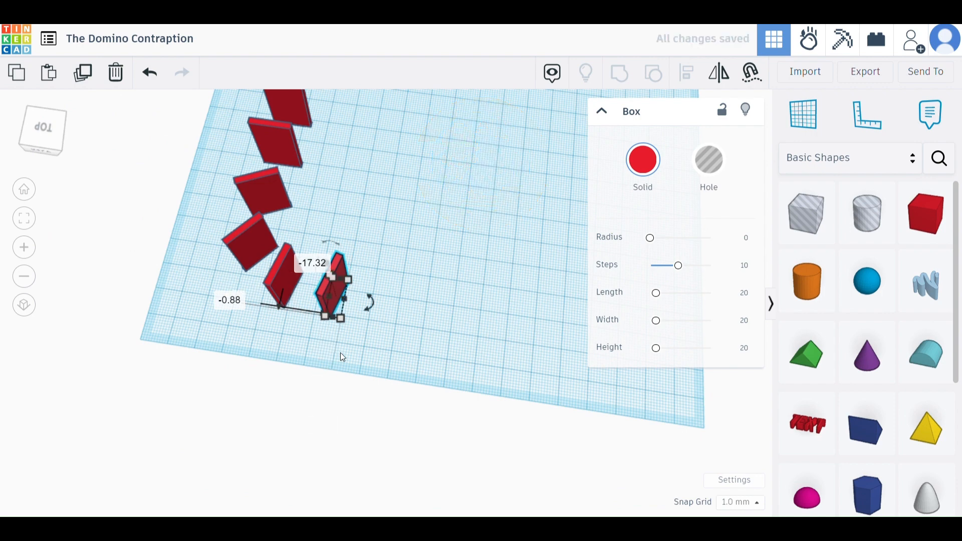
- Turn the newest domino about its vertical axis by -25° and by another 50°
left_click(370, 303)
type("-25")
key("Return")
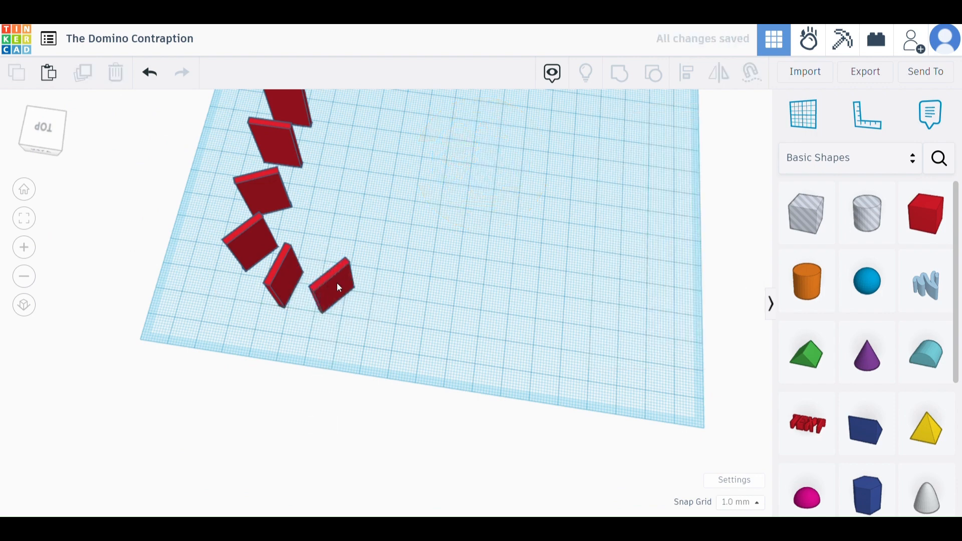
left_click(381, 311)
type("50")
key("Return")
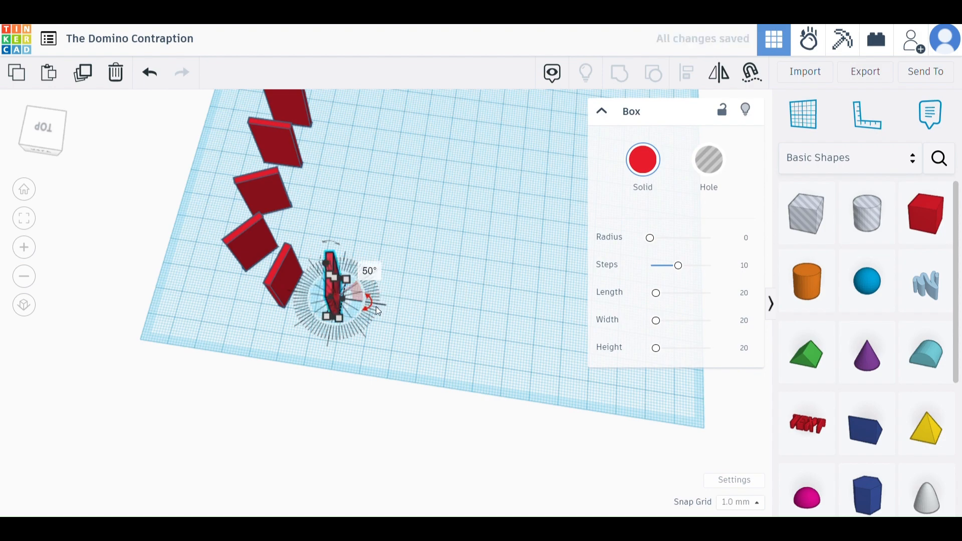
- Duplicate the domino at the end of the curve and place the copy further along the curve
left_click(236, 339)
right_click_drag(236, 339, 291, 241)
left_click(335, 292)
left_click_drag(326, 218, 403, 227)
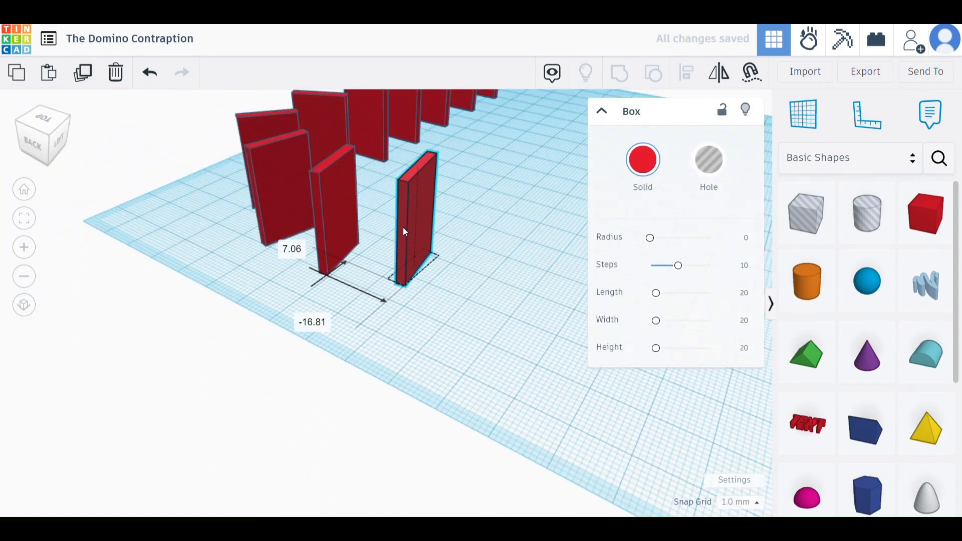
left_click(296, 228)
left_click(180, 263)
right_click_drag(180, 263, 375, 293)
left_click_drag(384, 275, 362, 264)
- Turn the newly placed domino about its vertical axis by 25° and by another -50°
left_click(389, 307)
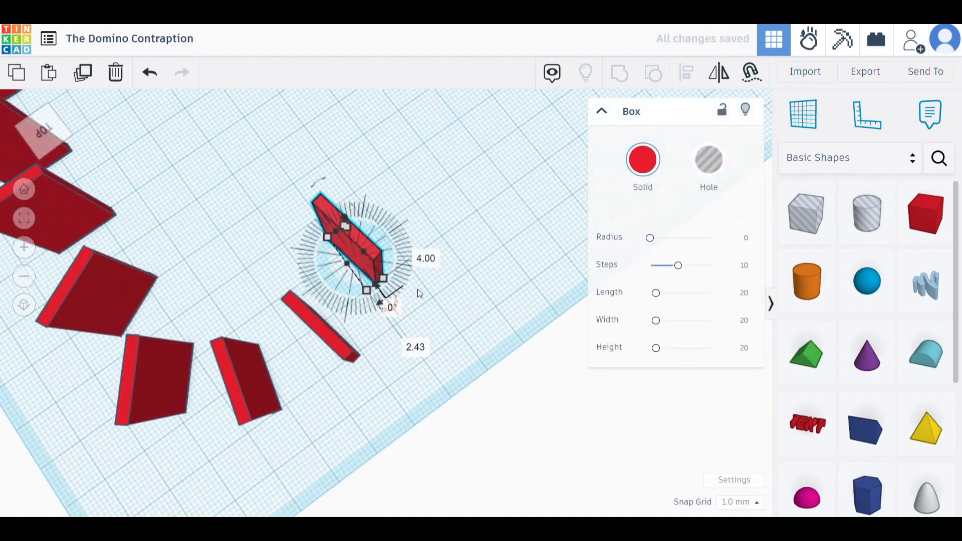
left_click(417, 289)
left_click(363, 256)
left_click(389, 308)
type("25")
key("Return")
left_click(398, 309)
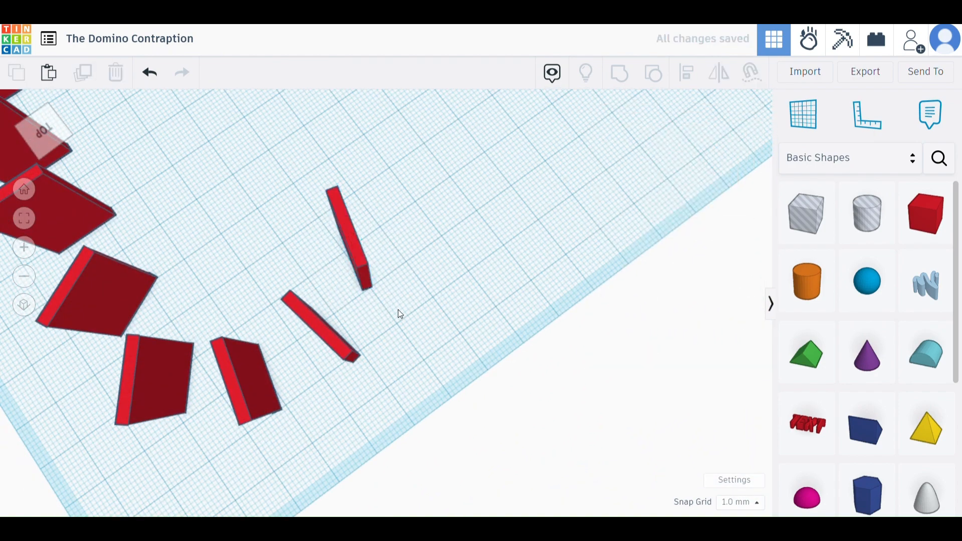
left_click(366, 272)
left_click(389, 309)
type("-50")
key("Return")
left_click(245, 258)
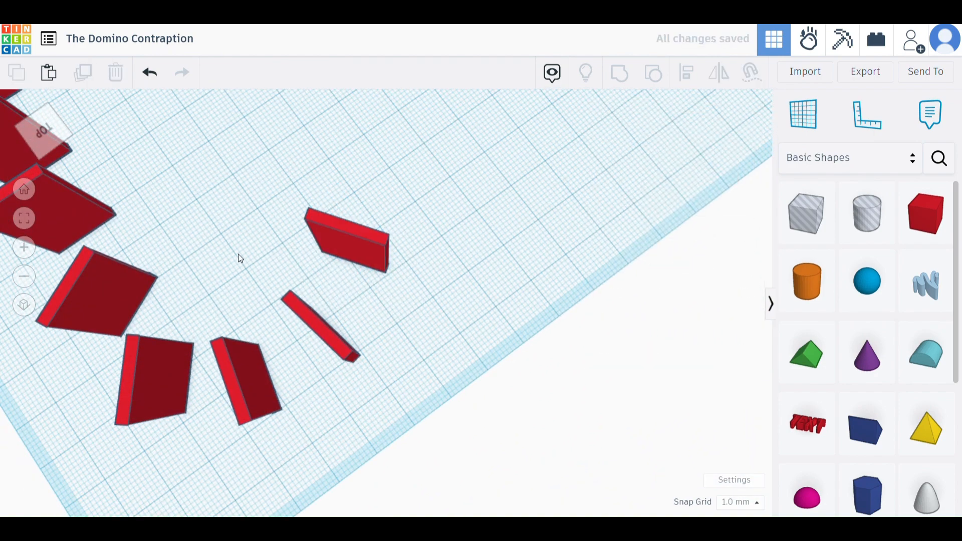
- Duplicate the newly turned domino and position the copy beyond it to bring the curve back toward the wedge end
right_click_drag(239, 254, 147, 240)
left_click(390, 225)
right_click_drag(465, 248, 402, 313)
left_click_drag(285, 343, 292, 284, "alt")
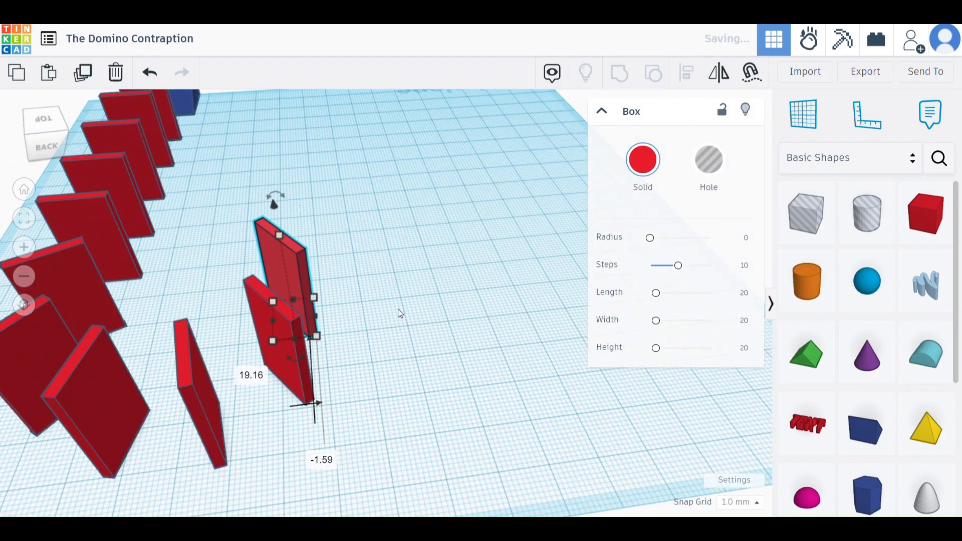
right_click_drag(400, 313, 315, 267)
left_click_drag(315, 267, 330, 287)
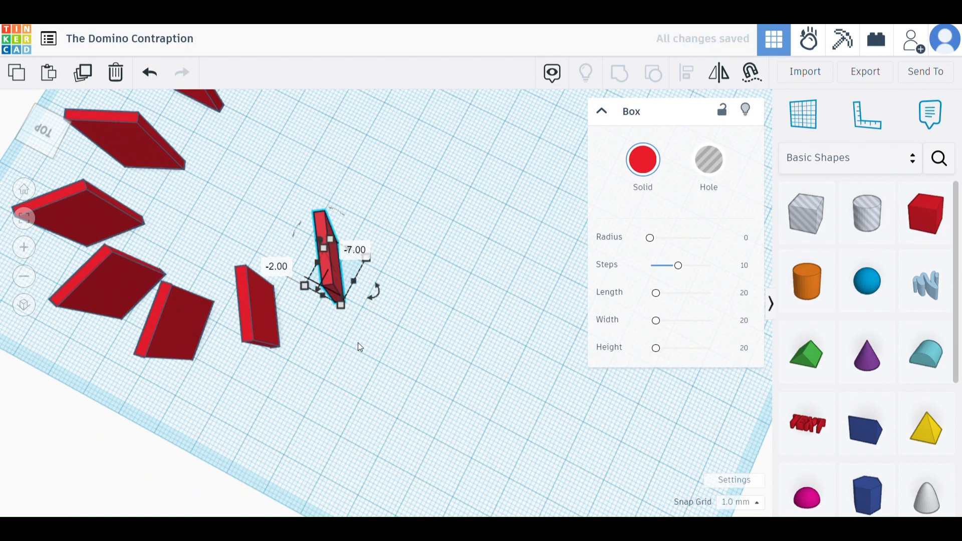
left_click(357, 342)
right_click_drag(357, 341, 262, 312)
left_click_drag(346, 261, 345, 268)
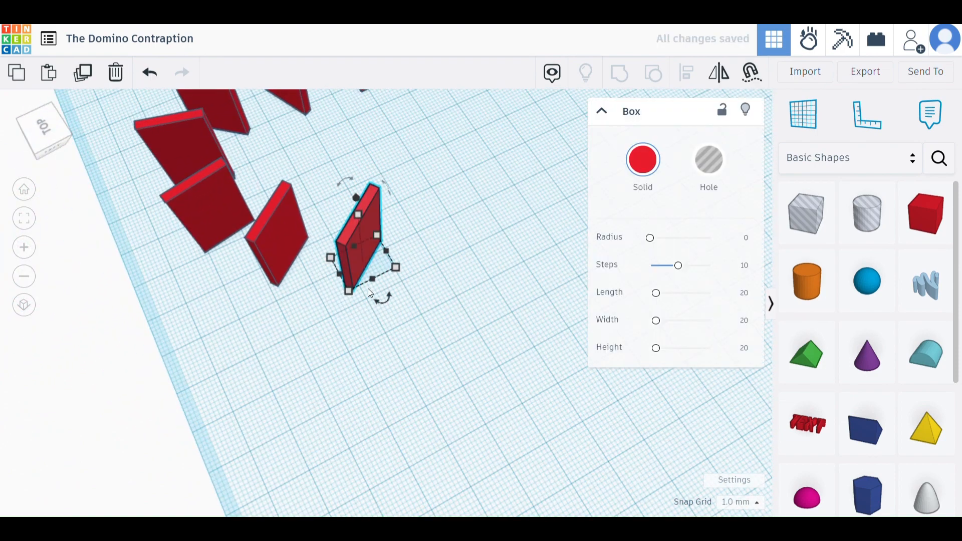
- Rotate the copied end domino about its vertical axis by -75°
left_click_drag(387, 302, 390, 306)
left_click(395, 315)
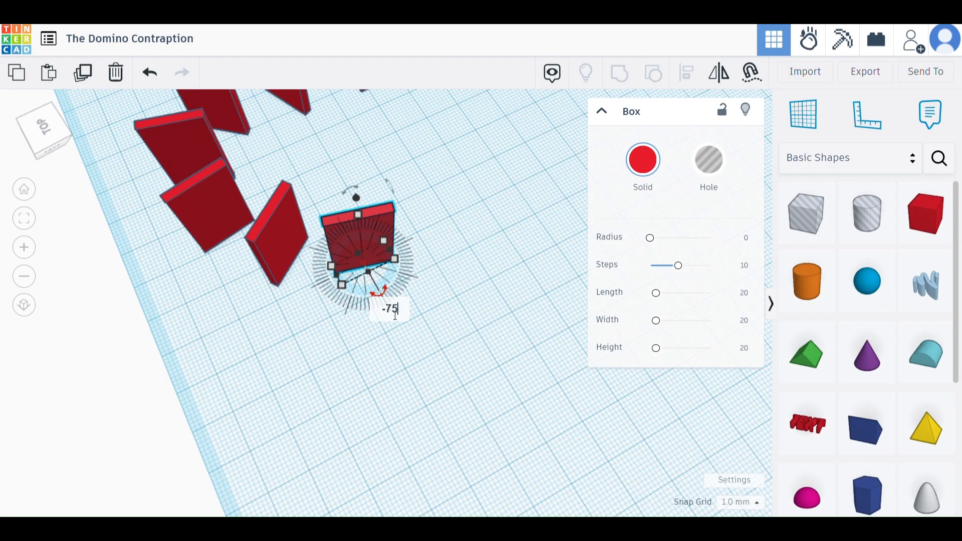
key("Return")
- Duplicate the five straight-row dominoes beside the wedge and place the copies 55 mm across and 8 mm along as a parallel second row
left_click(215, 339)
right_click_drag(214, 339, 339, 245)
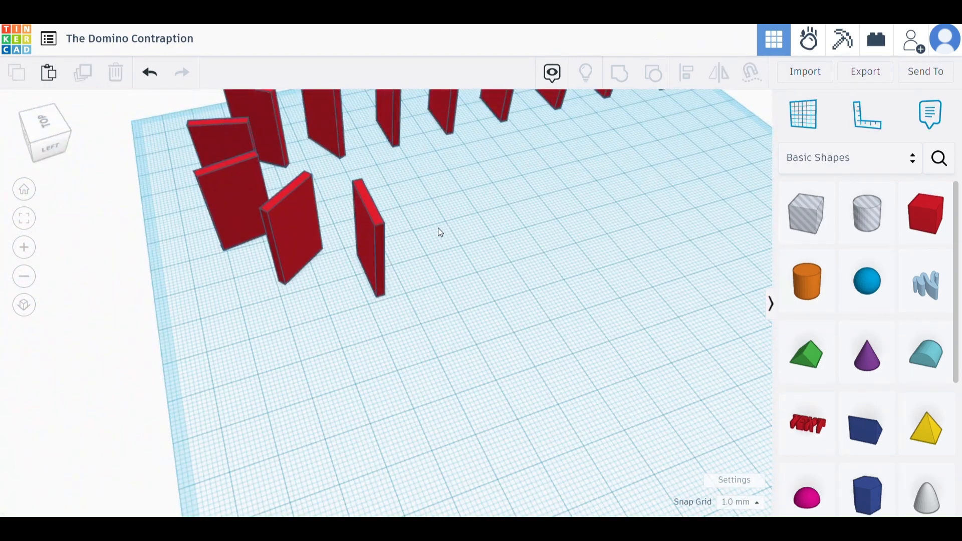
right_click_drag(440, 232, 398, 234)
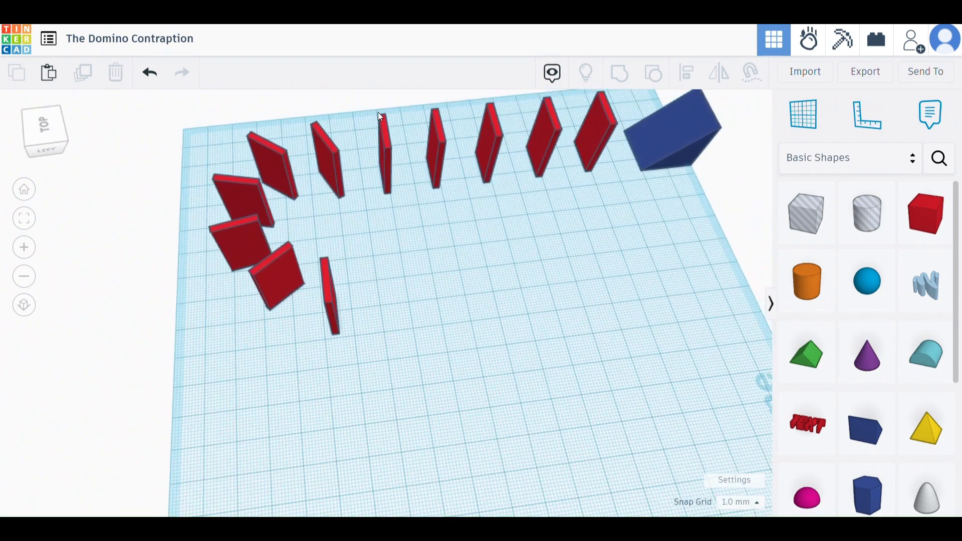
middle_click_drag(451, 242, 418, 303)
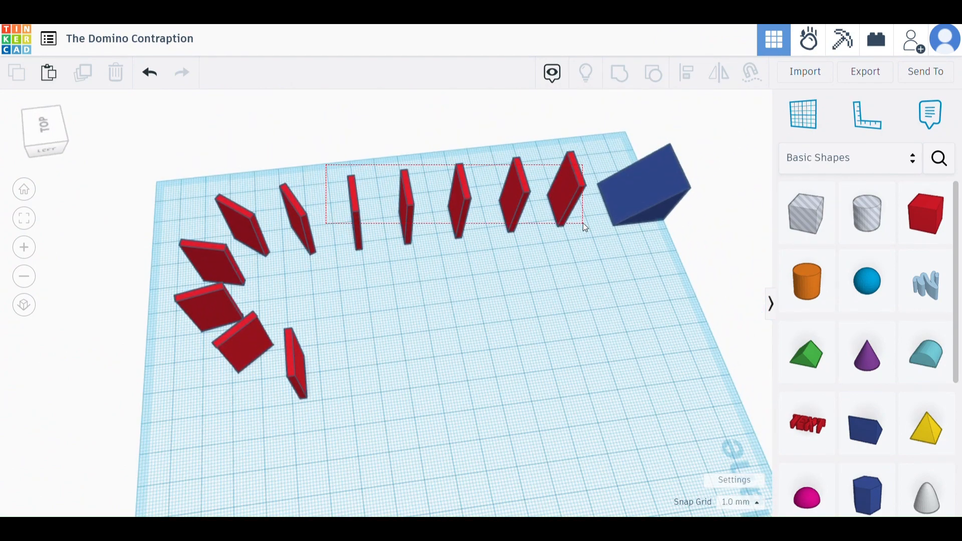
left_click_drag(585, 228, 584, 227)
right_click_drag(376, 221, 358, 265)
left_click(411, 287)
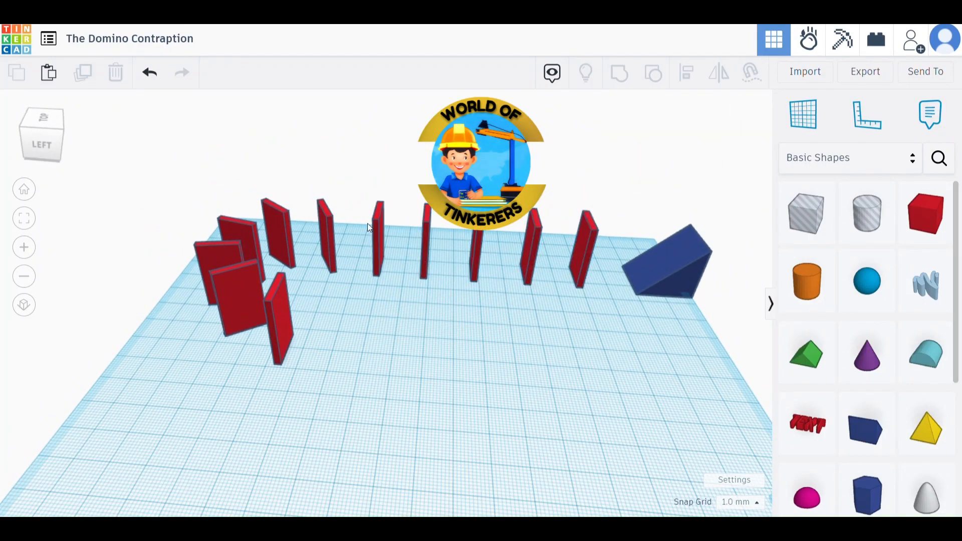
left_click_drag(531, 284, 592, 365)
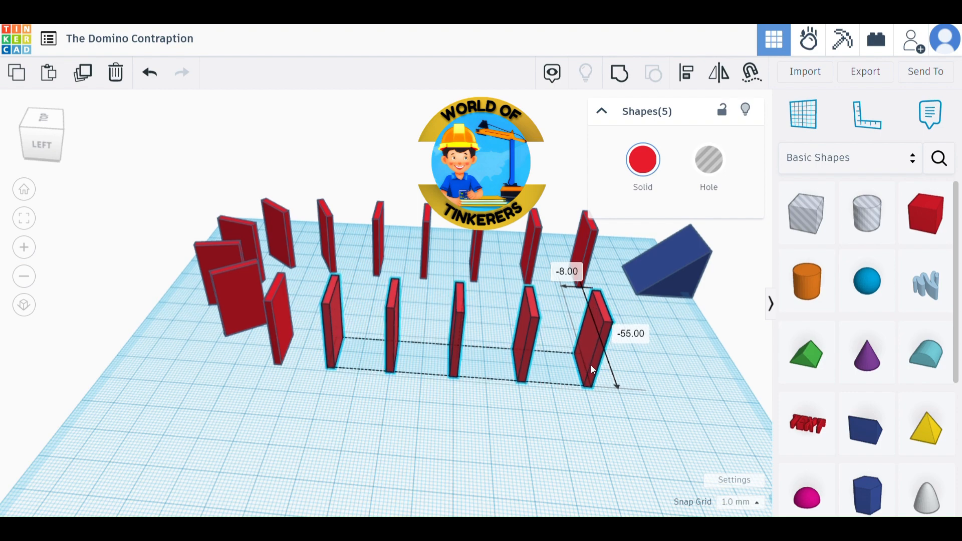
left_click(173, 390)
- Duplicate the domino at the open end of the second row and place the copy 16 mm further on, 1 mm sideways
right_click_drag(173, 390, 384, 446)
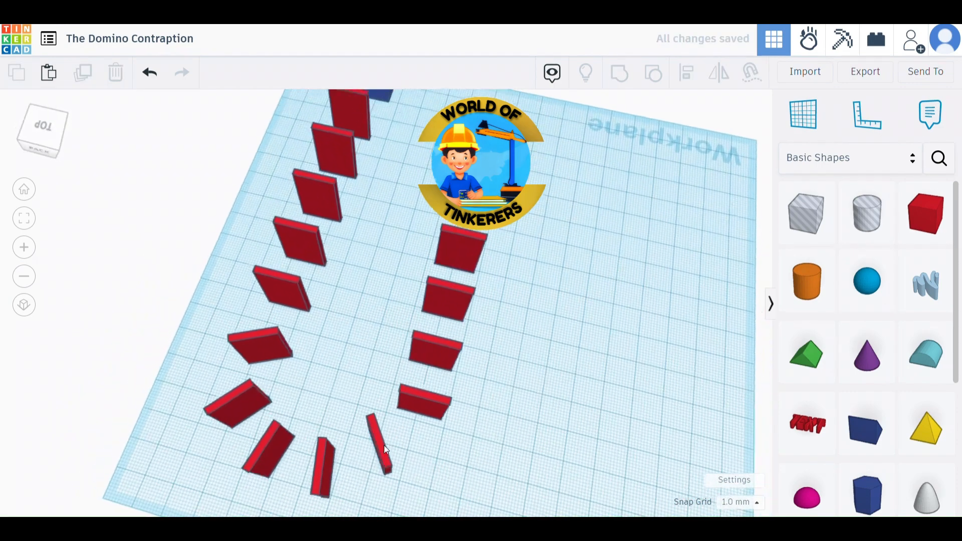
right_click_drag(588, 237, 257, 305)
left_click(407, 366)
left_click_drag(405, 364, 442, 381, "alt")
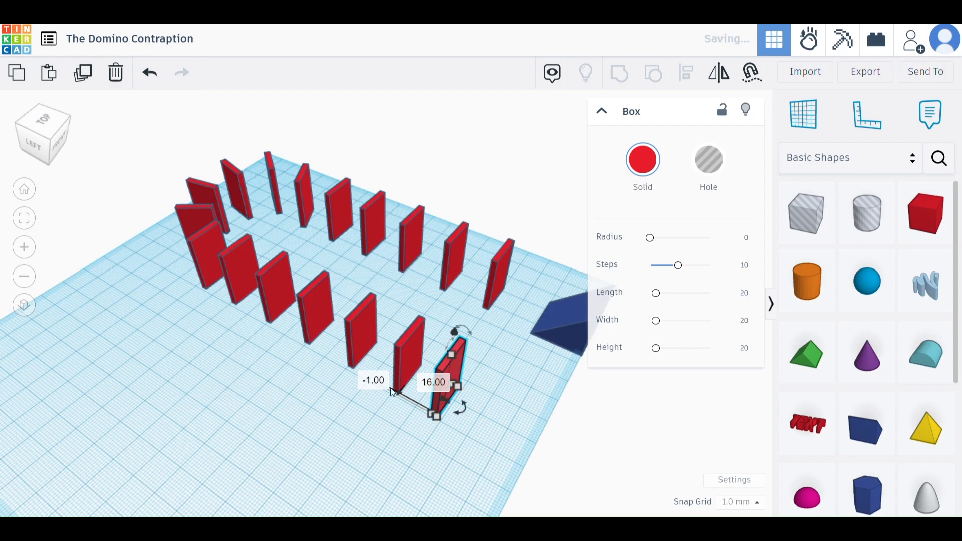
left_click(268, 397)
- Add a sphere beside the wedge and set its length, width and height to 15 mm
right_click_drag(268, 397, 308, 374)
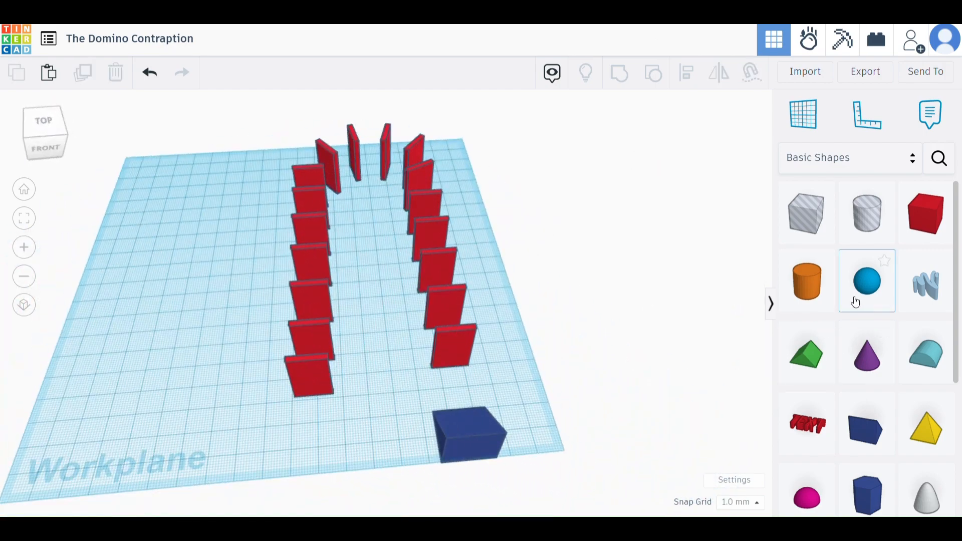
left_click_drag(856, 303, 396, 432)
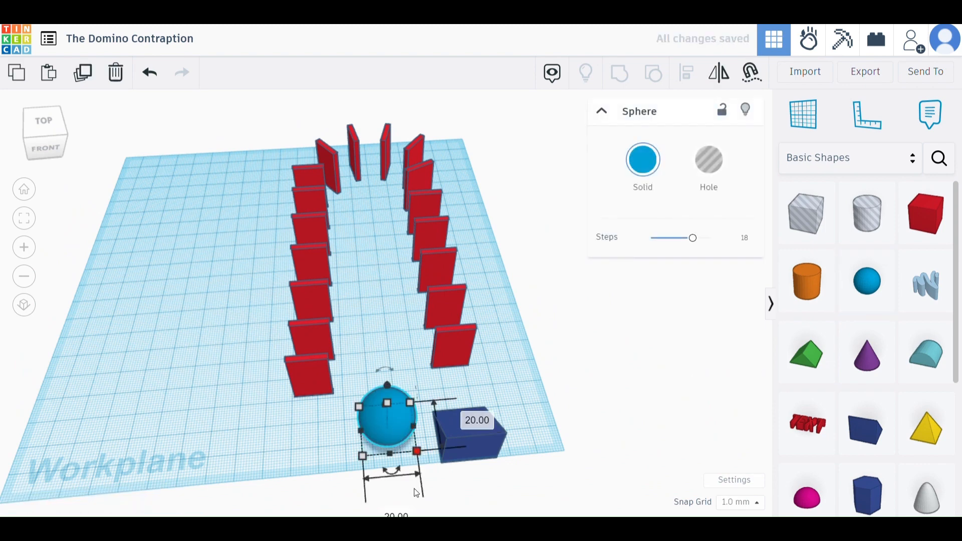
left_click(399, 515)
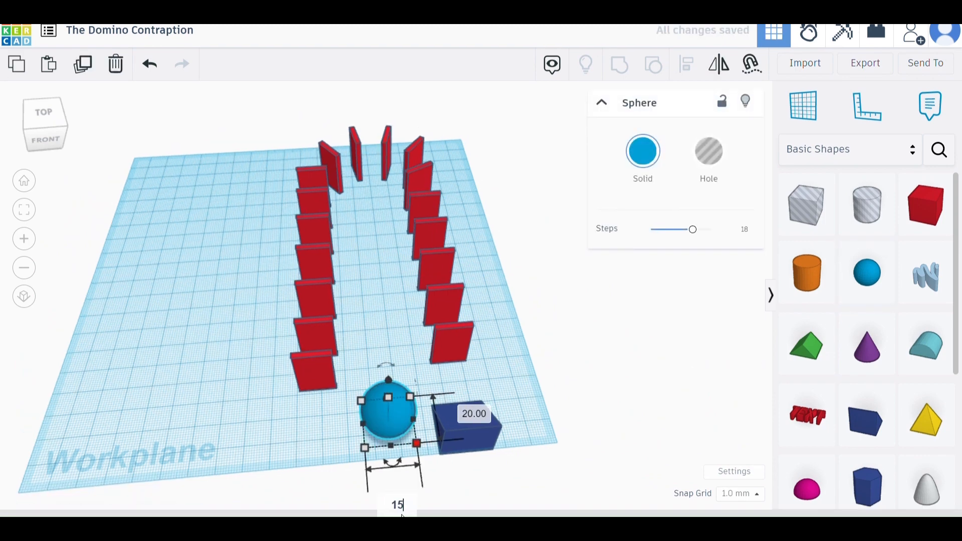
key("Return")
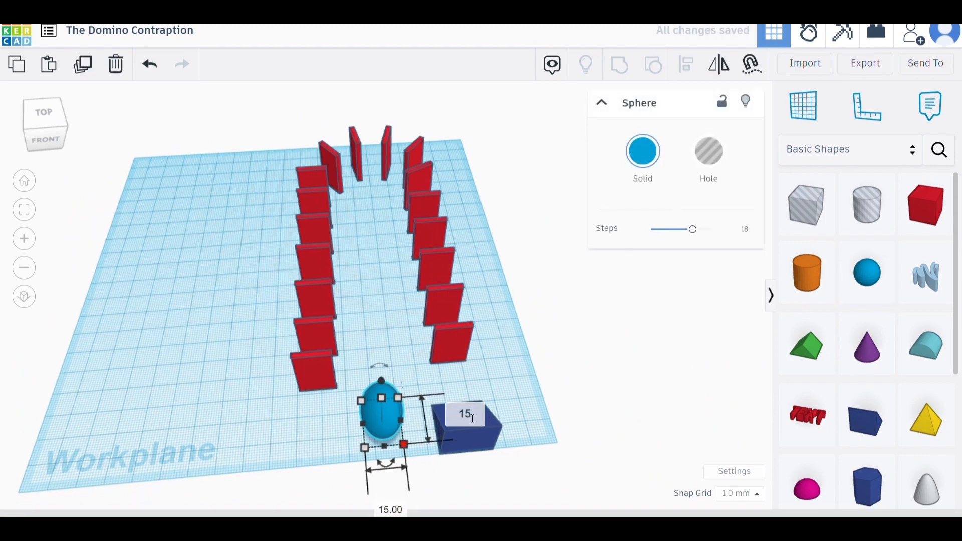
key("Return")
scroll(265, 447, "up", 5)
middle_click_drag(348, 447, 303, 415)
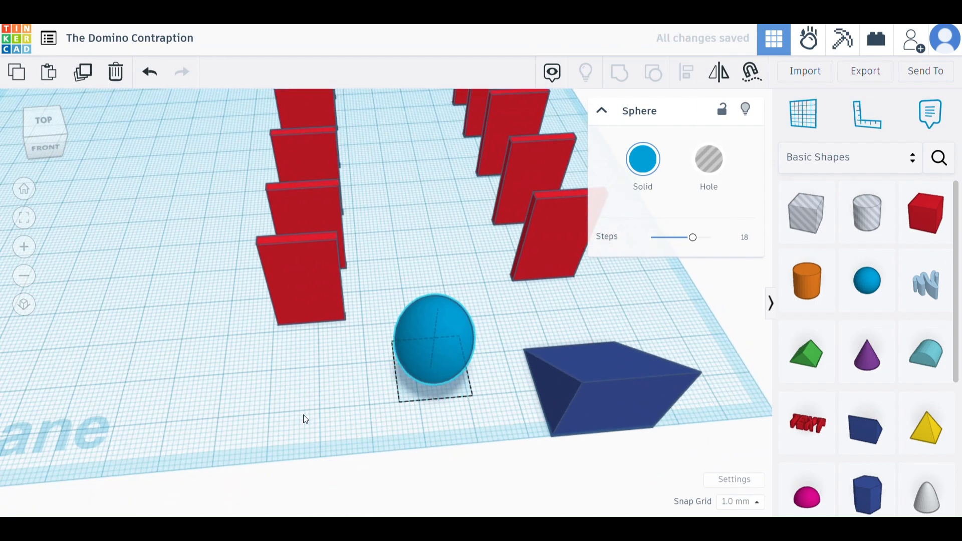
mouse_move(437, 309)
left_click(503, 342)
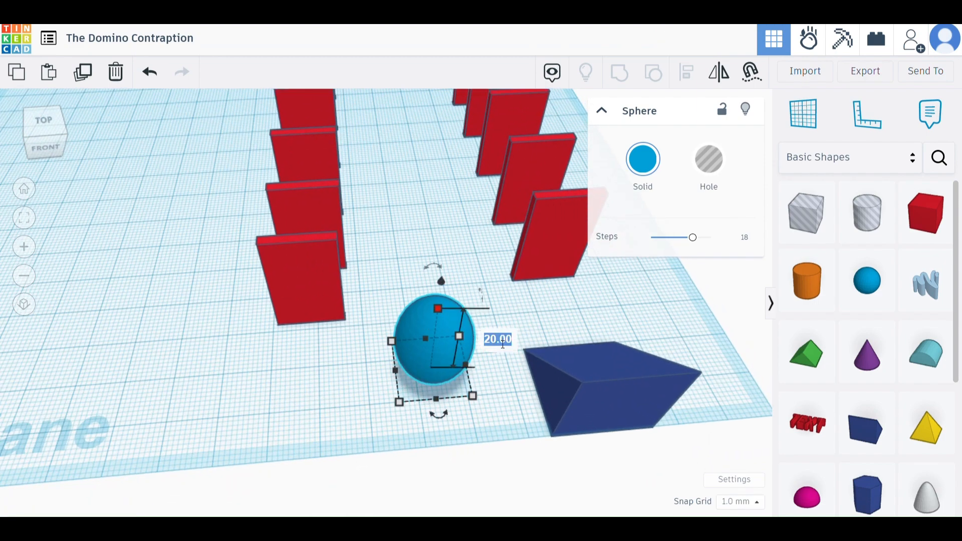
type("15")
key("Return")
- Smooth the sphere by setting its steps to 24
left_click(351, 409)
right_click_drag(350, 409, 411, 324)
left_click(412, 329)
left_click_drag(703, 242, 722, 241)
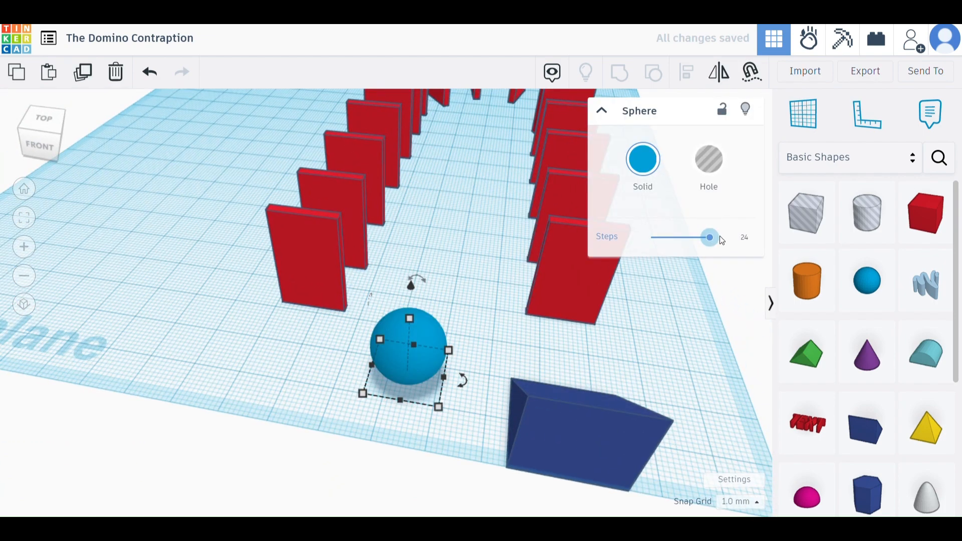
left_click(451, 359)
scroll(323, 386, "up", 3)
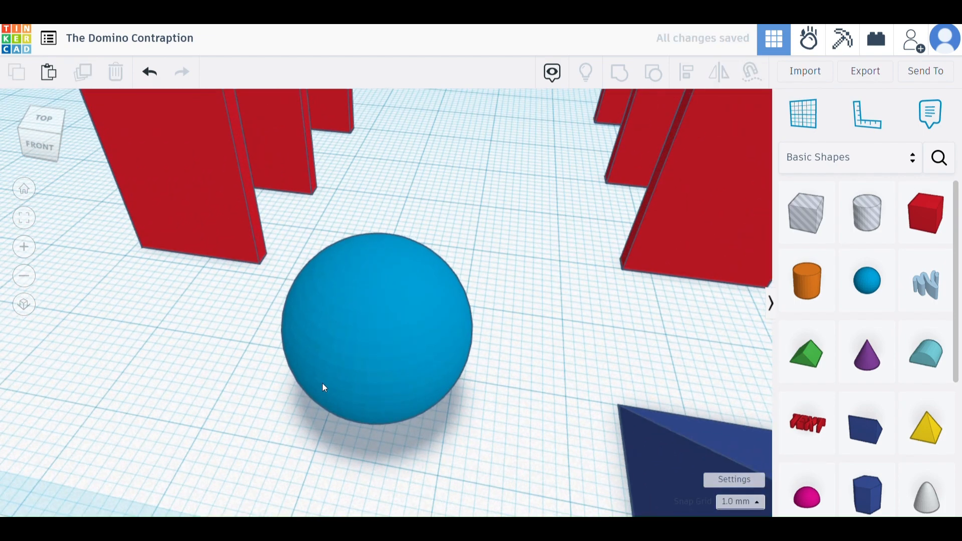
scroll(323, 386, "down", 3)
- Raise the sphere off the workplane and move it over the wedge
left_click(322, 383)
left_click_drag(337, 303, 335, 232)
left_click(389, 441)
scroll(350, 374, "down", 5)
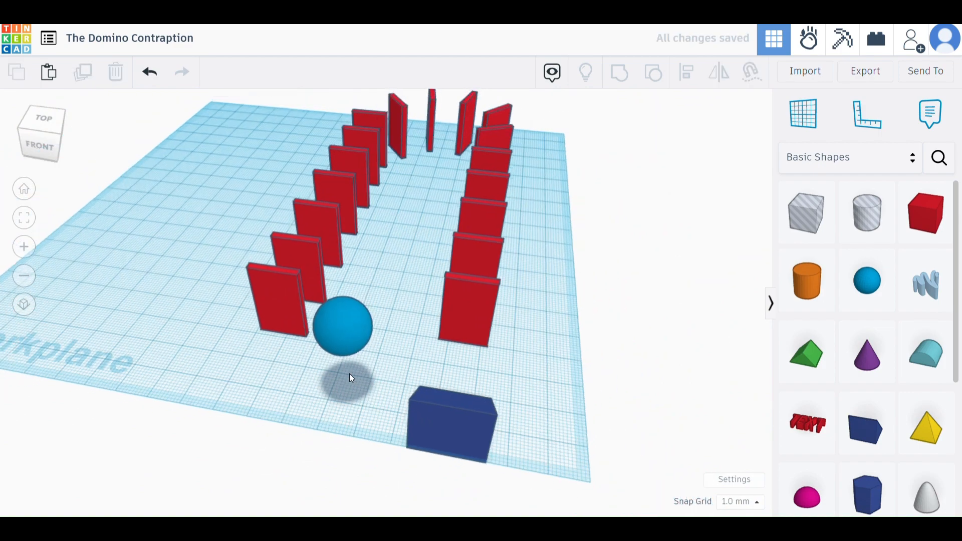
left_click_drag(490, 443, 402, 420)
left_click(519, 404)
right_click_drag(519, 404, 340, 307)
left_click_drag(340, 307, 330, 366)
left_click(184, 337)
- Align the sphere and the wedge on their centres along the direction of the domino row
right_click_drag(182, 334, 394, 360)
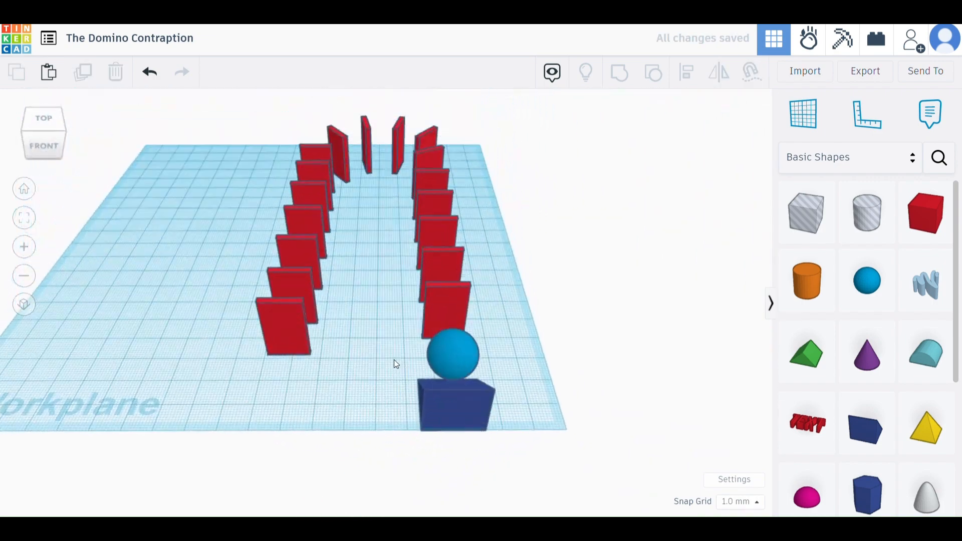
left_click_drag(379, 369, 463, 404)
left_click(687, 72)
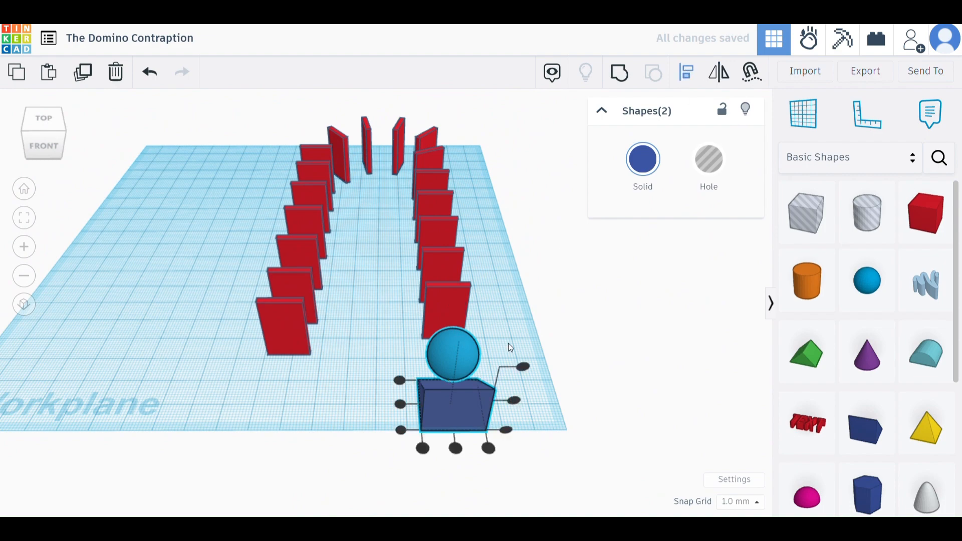
right_click_drag(351, 390, 511, 280)
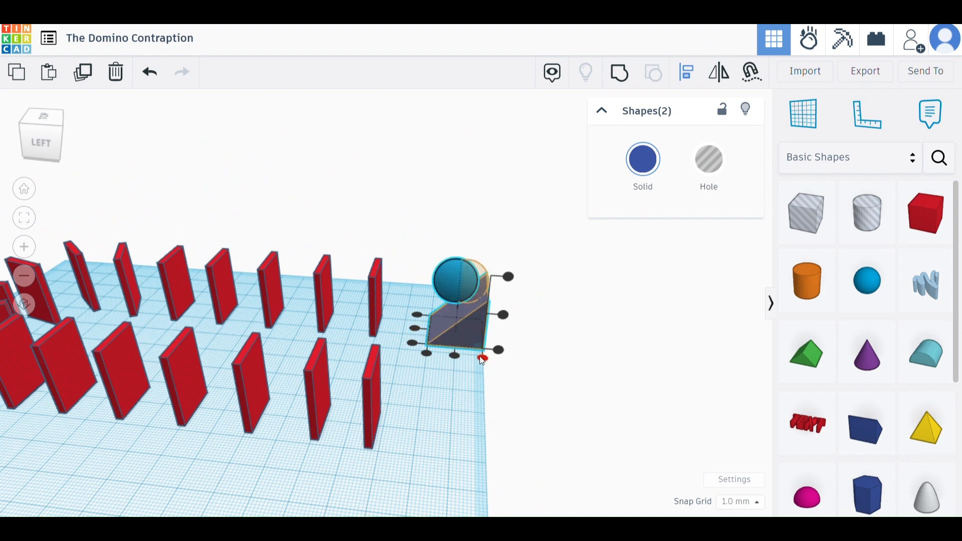
left_click(455, 357)
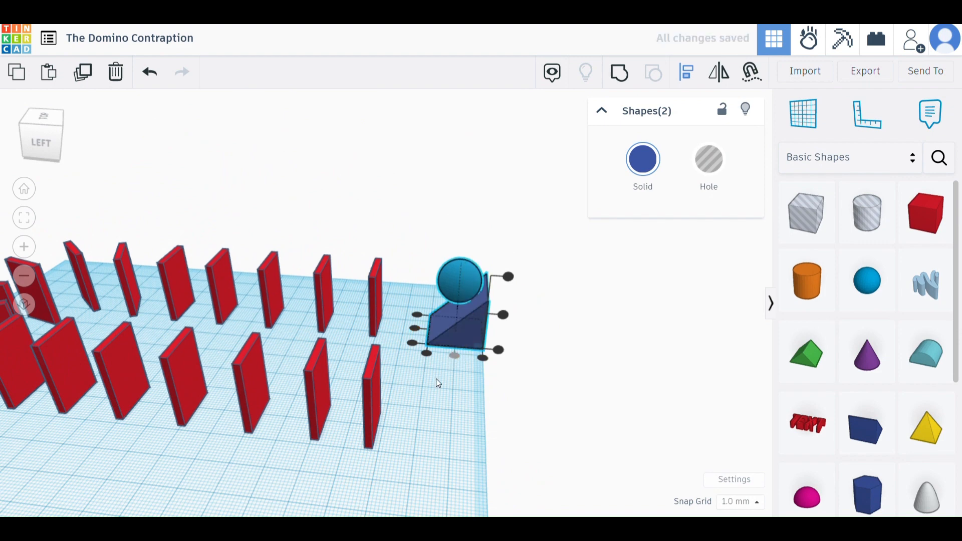
left_click(460, 414)
- Lift the sphere higher so it hovers clear above the wedge
left_click(461, 278)
left_click_drag(462, 236, 466, 203)
left_click(462, 384)
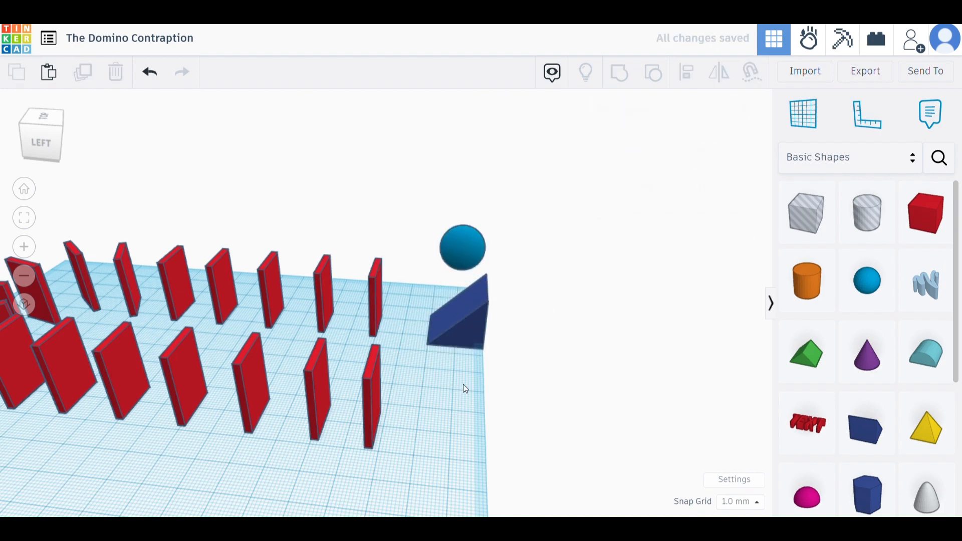
right_click_drag(463, 384, 230, 369)
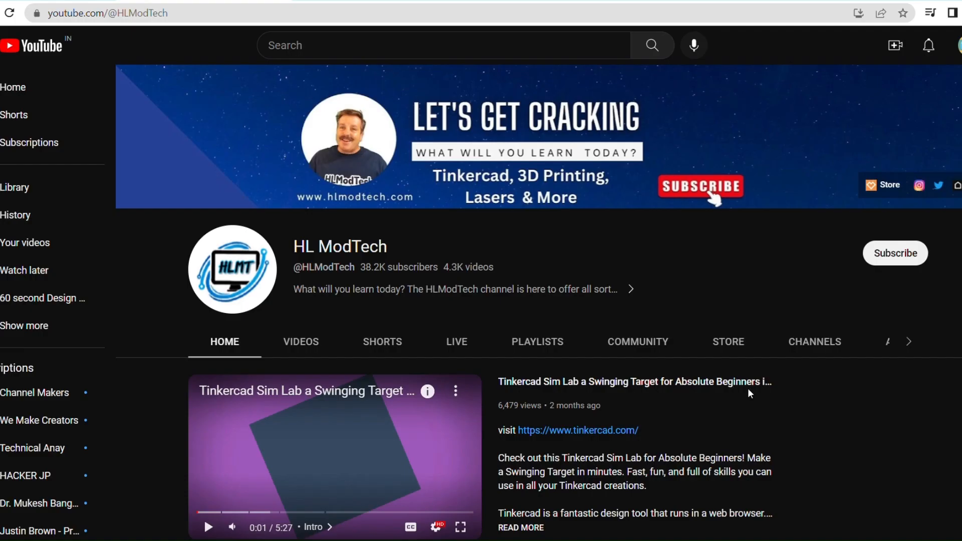
scroll(727, 391, "down", 8)
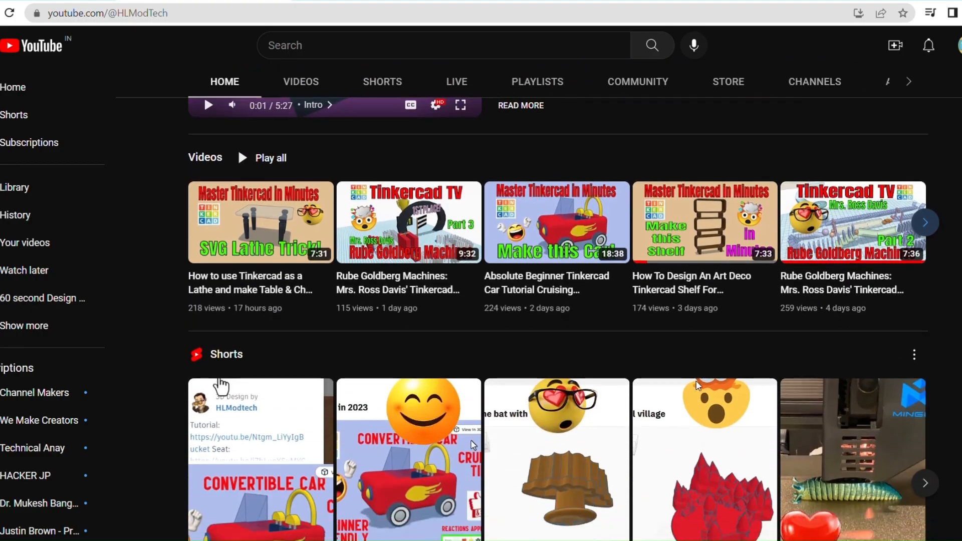
scroll(701, 386, "down", 14)
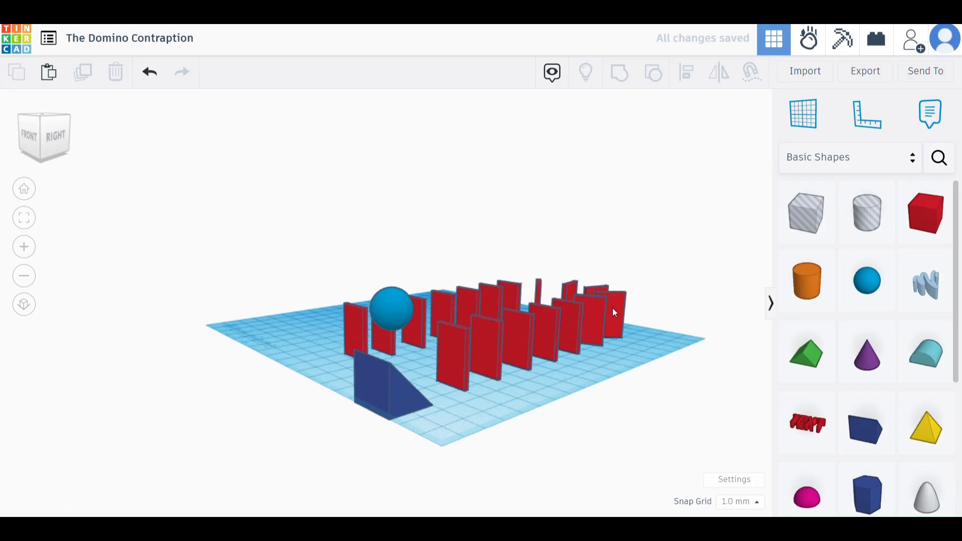
- Switch the design to physics simulation, run it until the dominoes have toppled, and pause it
right_click_drag(612, 311, 526, 441)
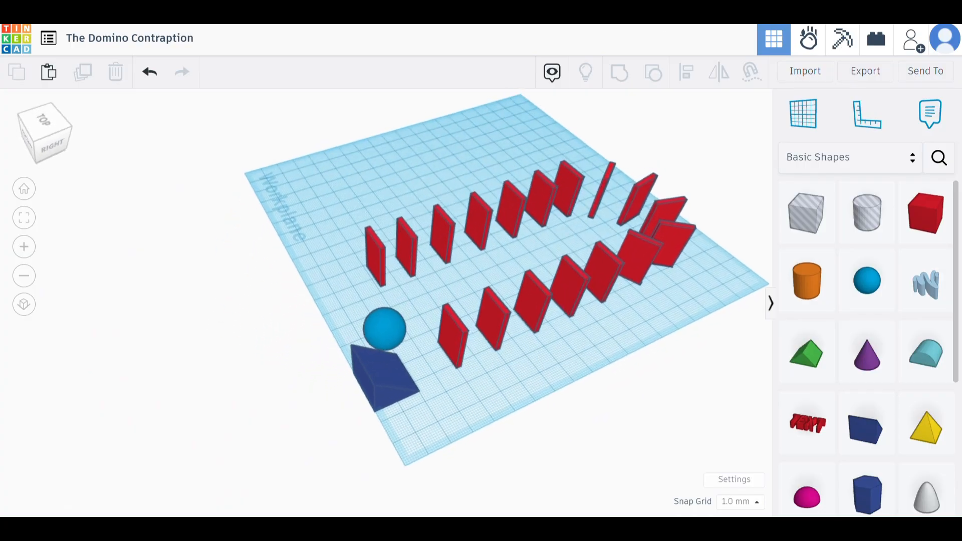
left_click(814, 41)
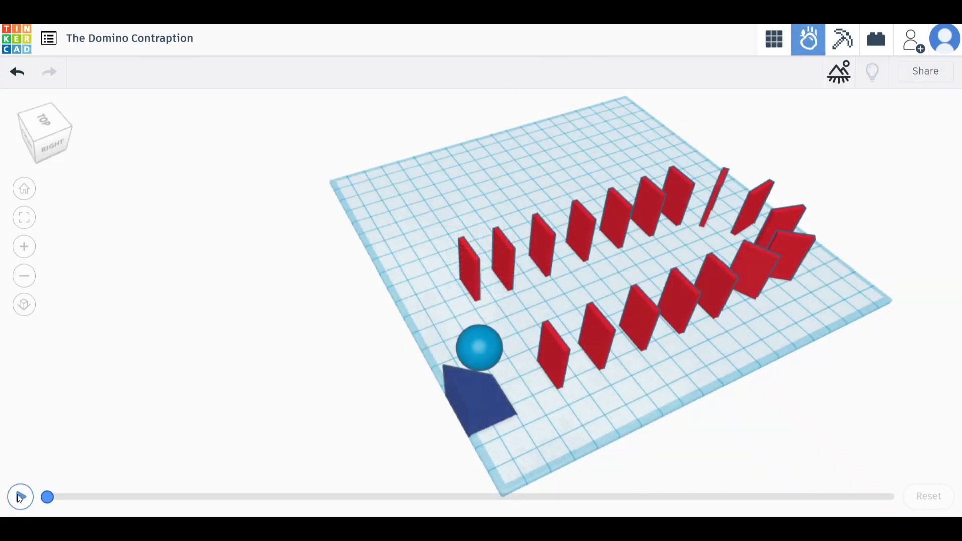
left_click(21, 497)
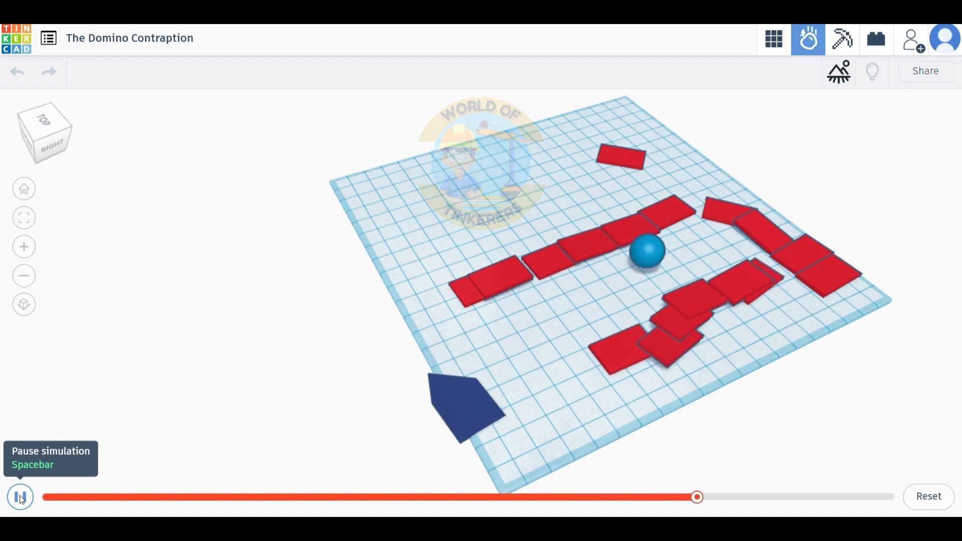
left_click(21, 499)
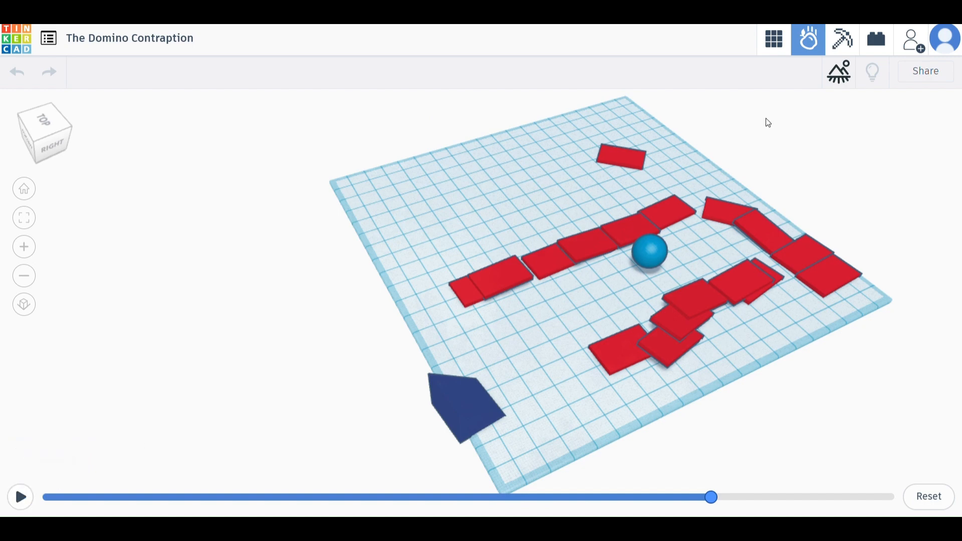